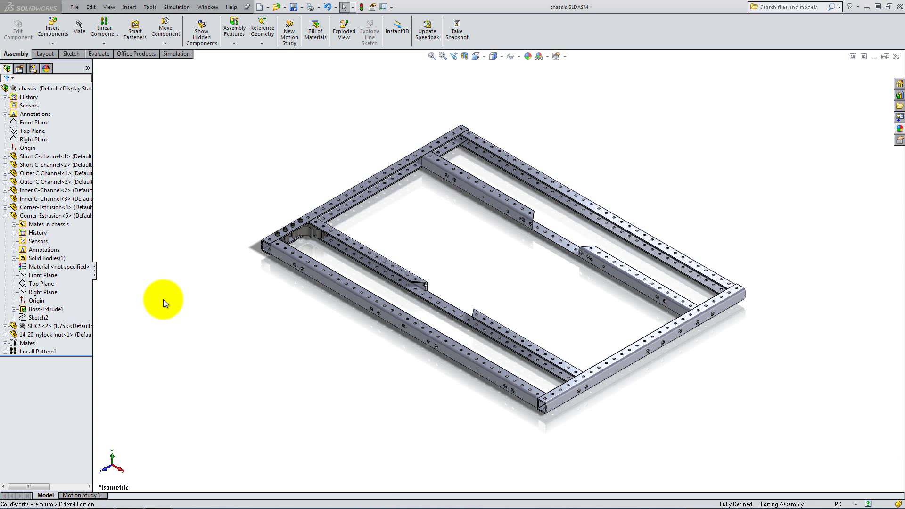
Start a circular component pattern about the short C-channel's end hole at the corner, with equal spacing off and a 90-degree angle.
left_click(444, 57)
left_click_drag(222, 198, 368, 287)
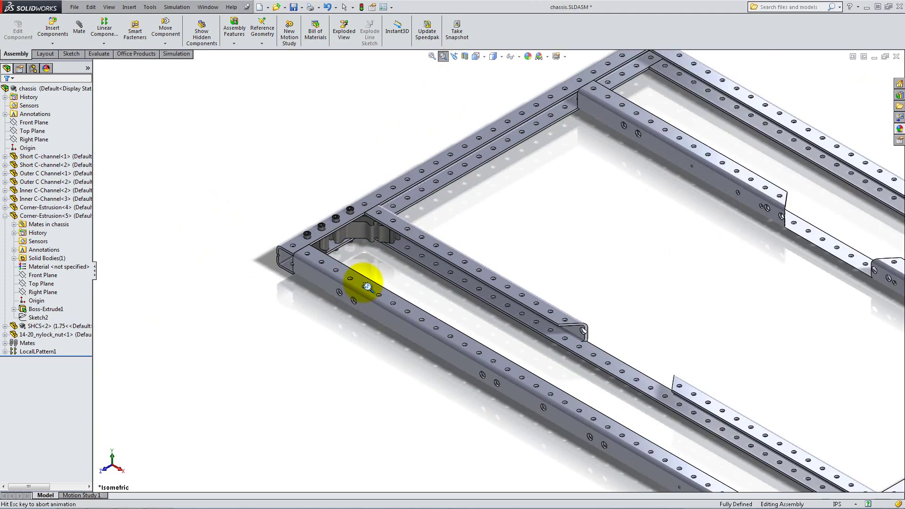
left_click(103, 43)
left_click(102, 61)
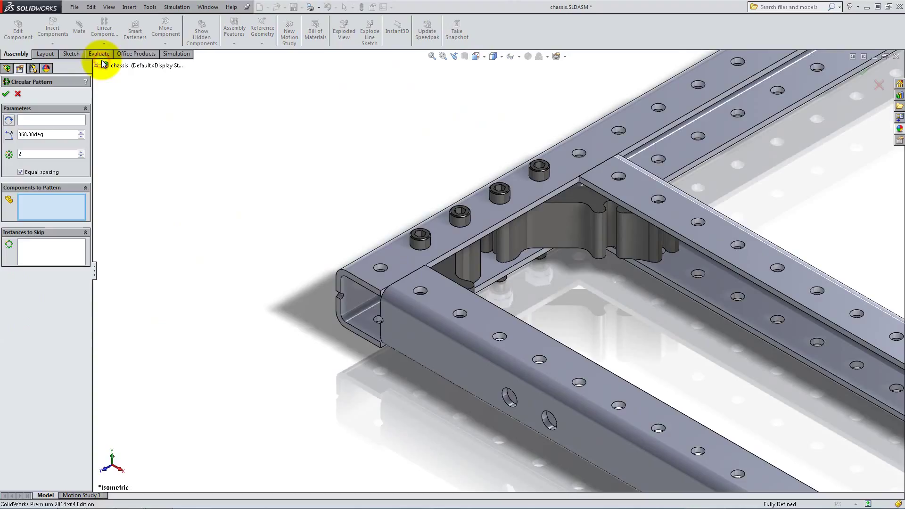
left_click(72, 120)
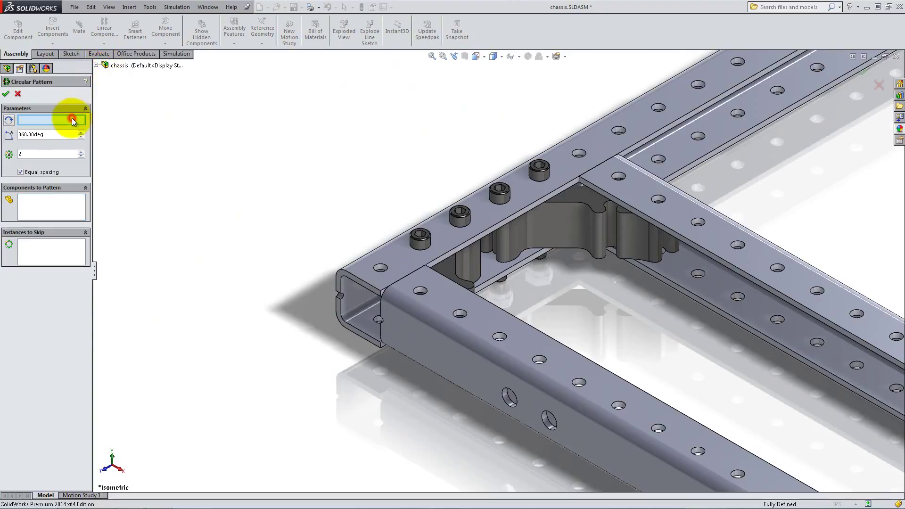
left_click(379, 272)
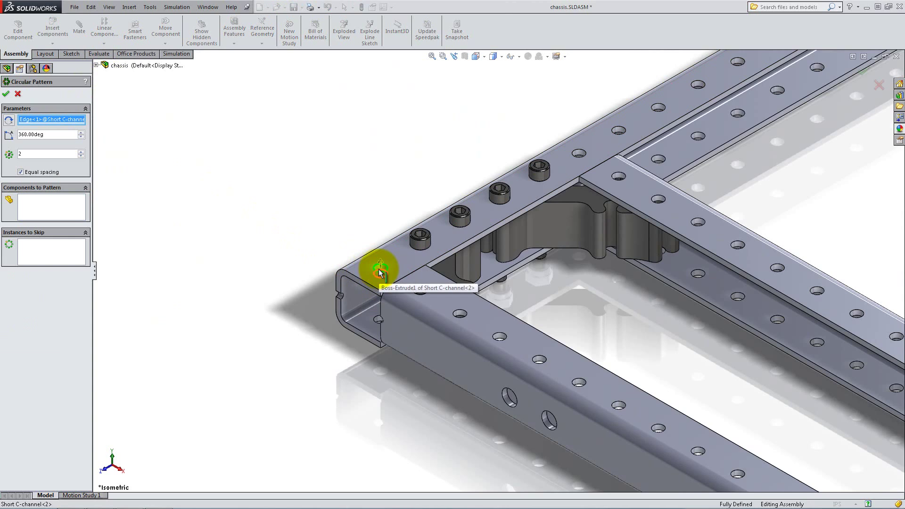
left_click(20, 173)
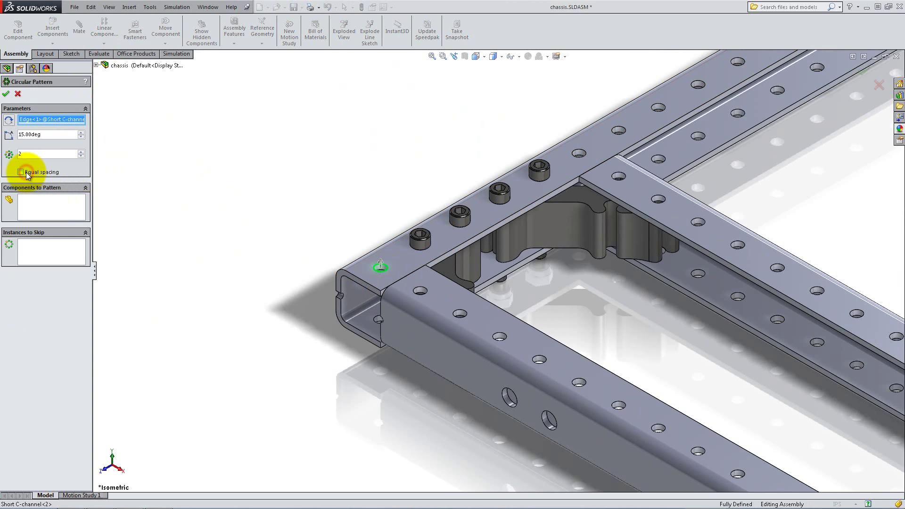
left_click(47, 134)
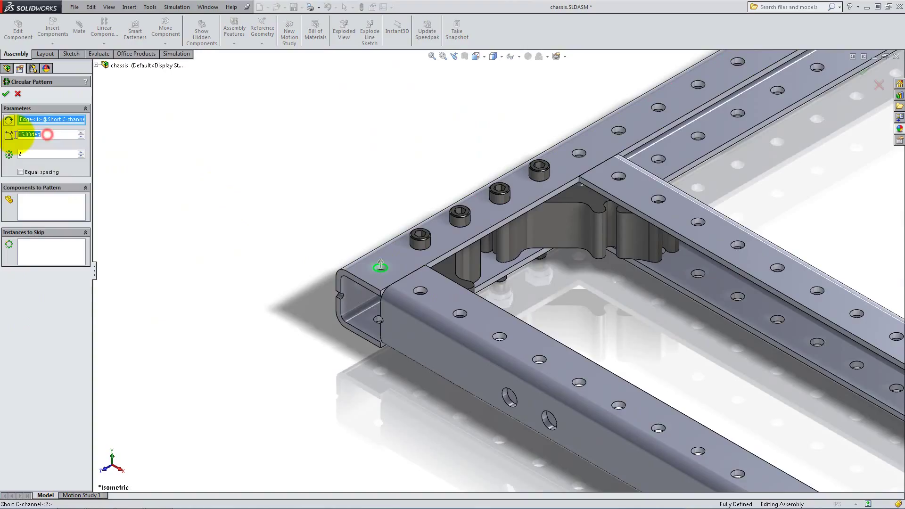
type("90")
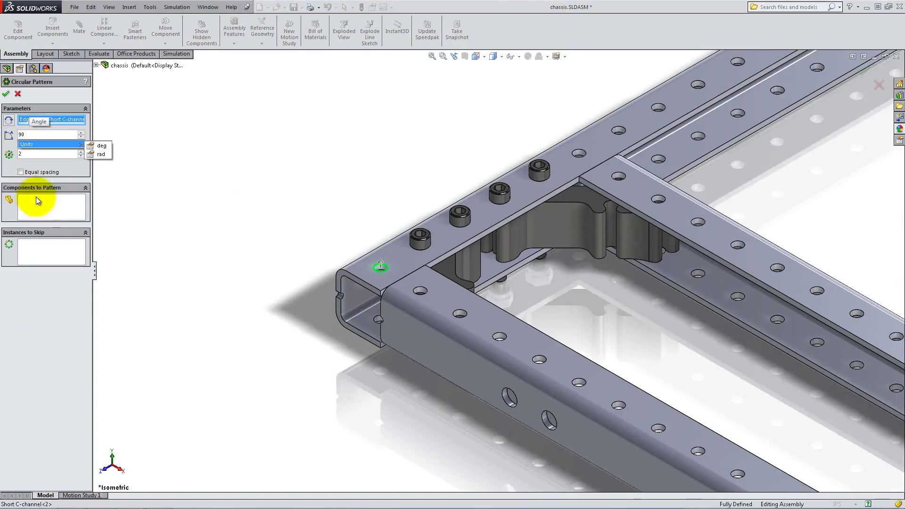
Choose SHCS<2> and 14-20_nylock_nut<1> as the components, reverse the rotation so they land on the outer channel's first hole, and create the pattern.
left_click(38, 204)
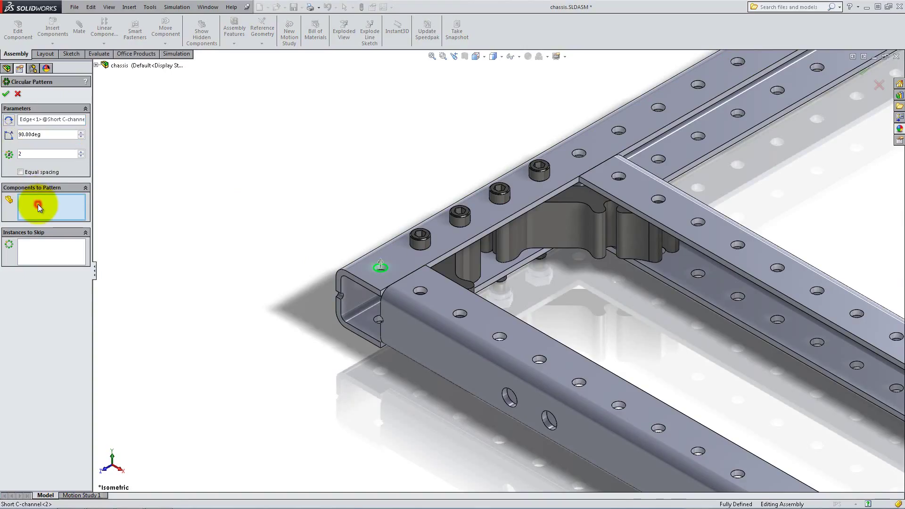
left_click(96, 66)
left_click(124, 303)
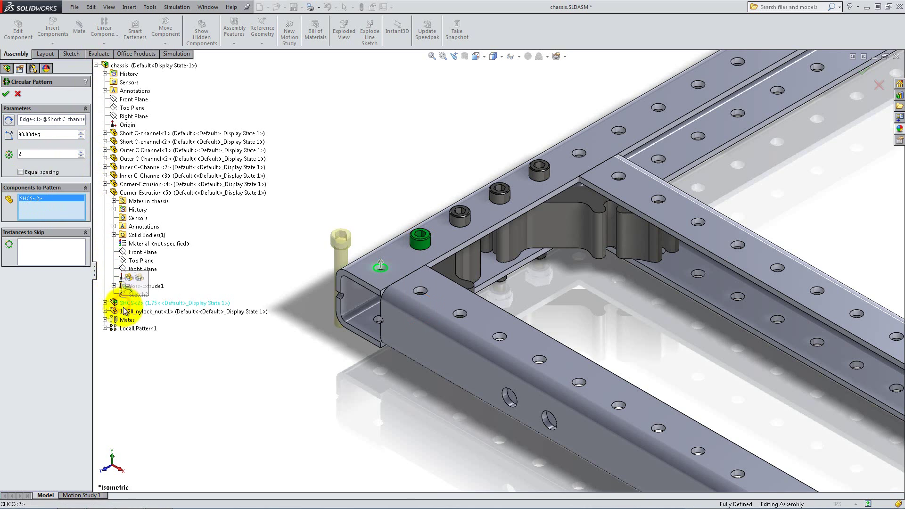
left_click(123, 312)
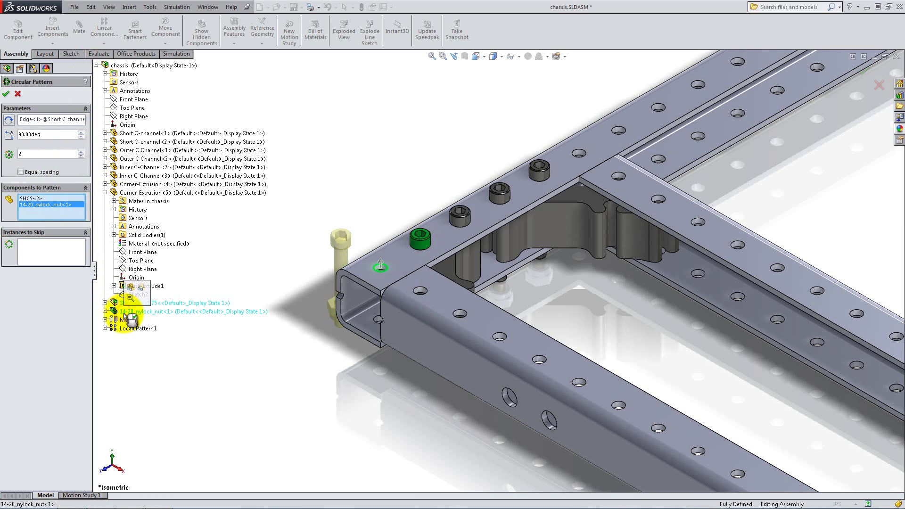
left_click(9, 120)
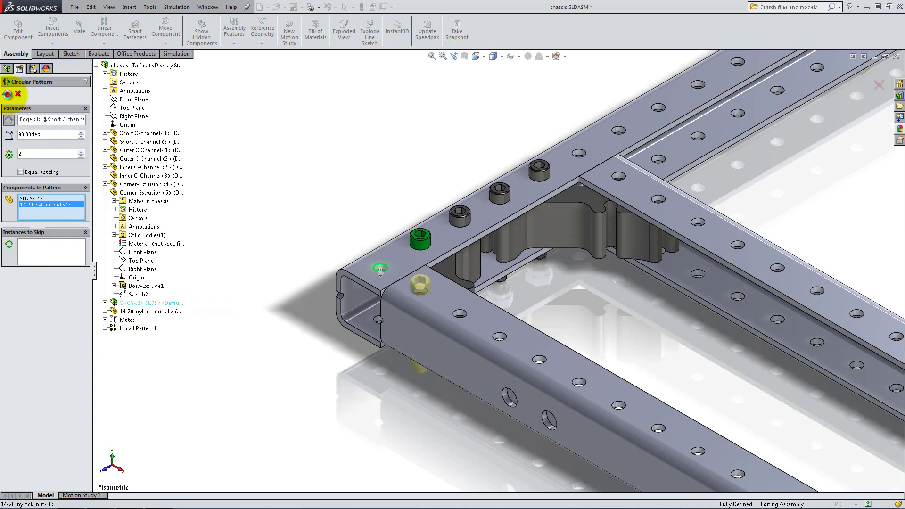
left_click(7, 94)
Start another circular component pattern about the first empty short C-channel hole beyond the four screws, with a 90-degree angle.
left_click(104, 43)
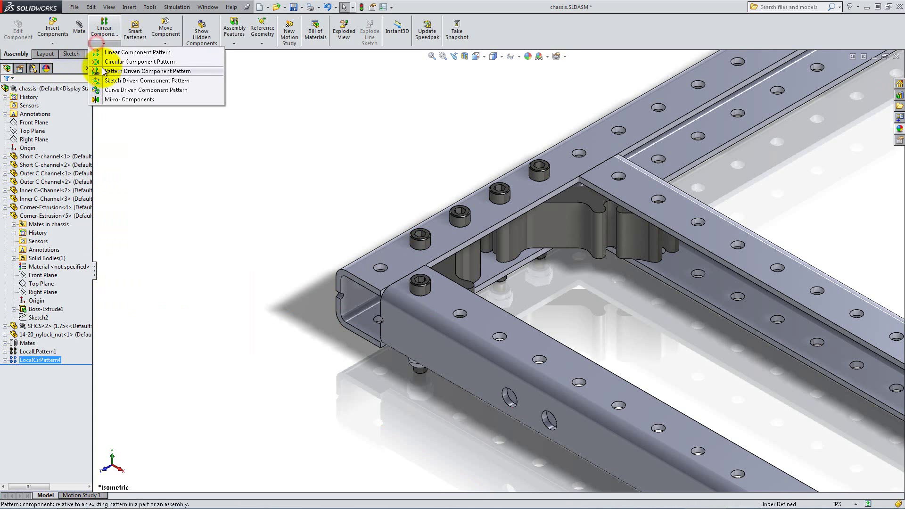
left_click(103, 64)
left_click(59, 121)
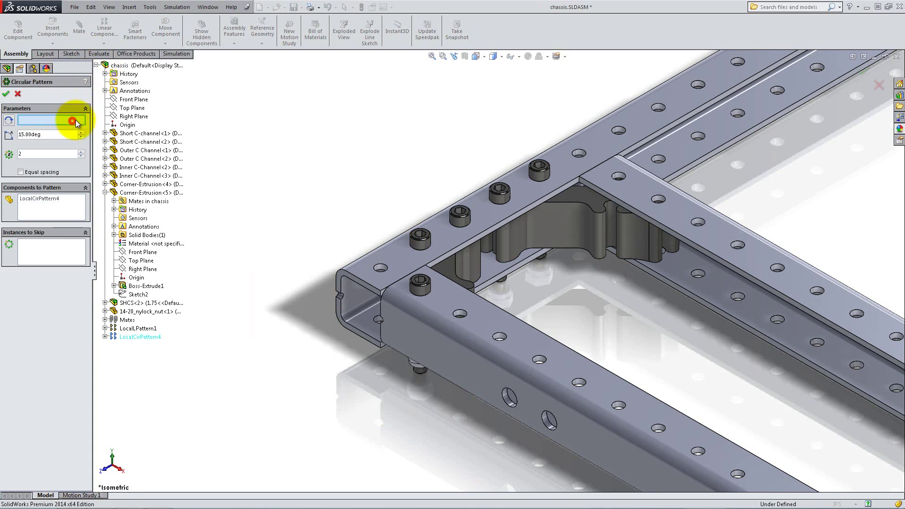
left_click(582, 150)
double_click(24, 135)
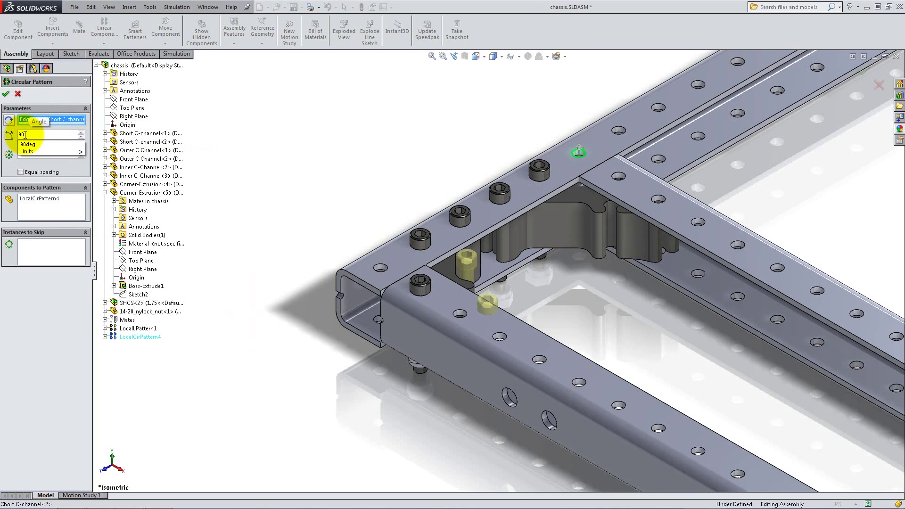
Replace the preselected component with the fourth screw in the row and its nut, and create the circular pattern.
right_click(49, 199)
left_click(55, 210)
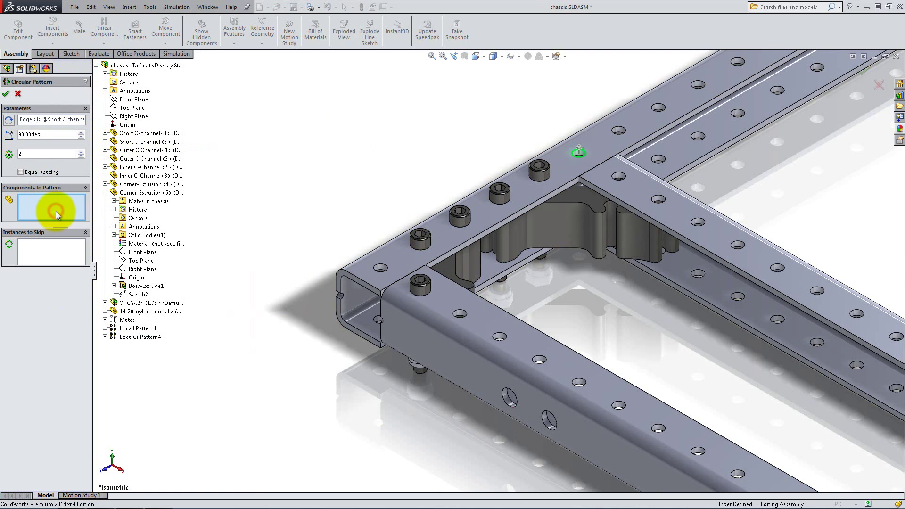
left_click(540, 169)
left_click(541, 259)
middle_click_drag(542, 258, 561, 288)
middle_click_drag(536, 172, 612, 82)
left_click(6, 94)
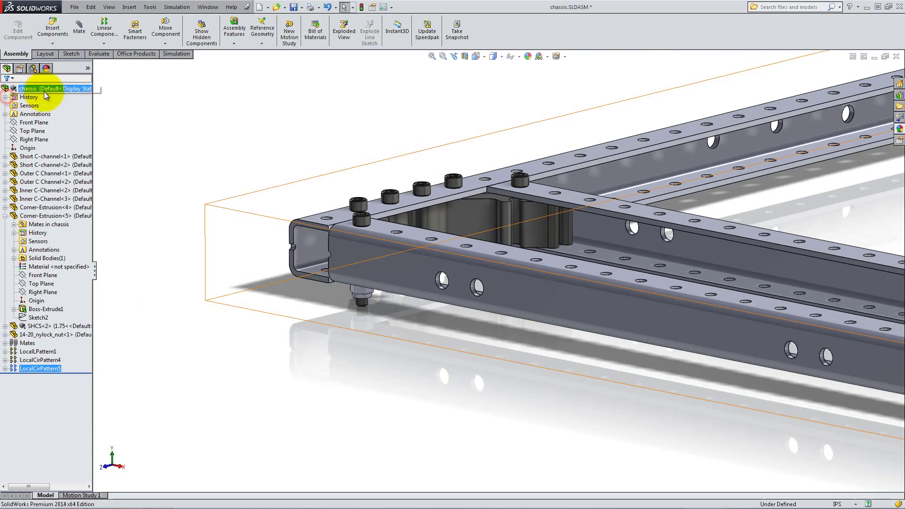
Start a linear component pattern along the short C-channel's inner edge with 20 in spacing and 2 instances.
middle_click_drag(754, 140, 755, 186)
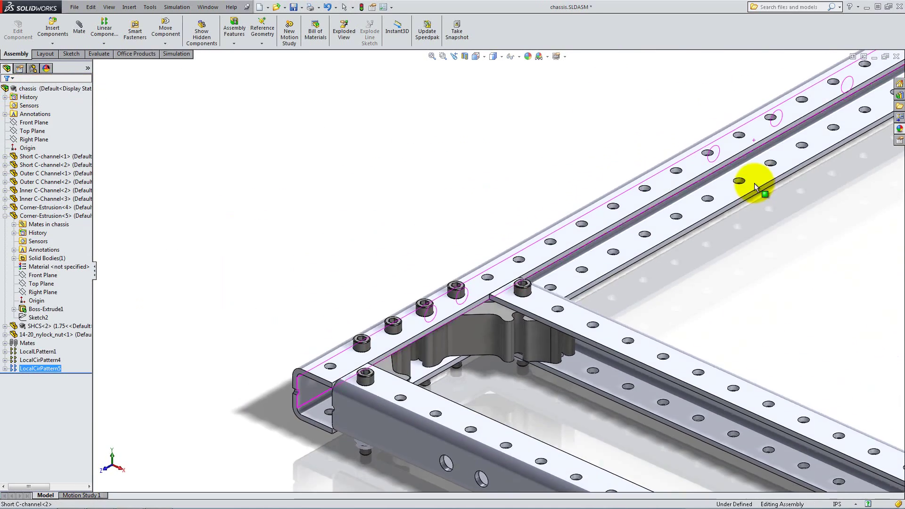
scroll(754, 183, "up", 3)
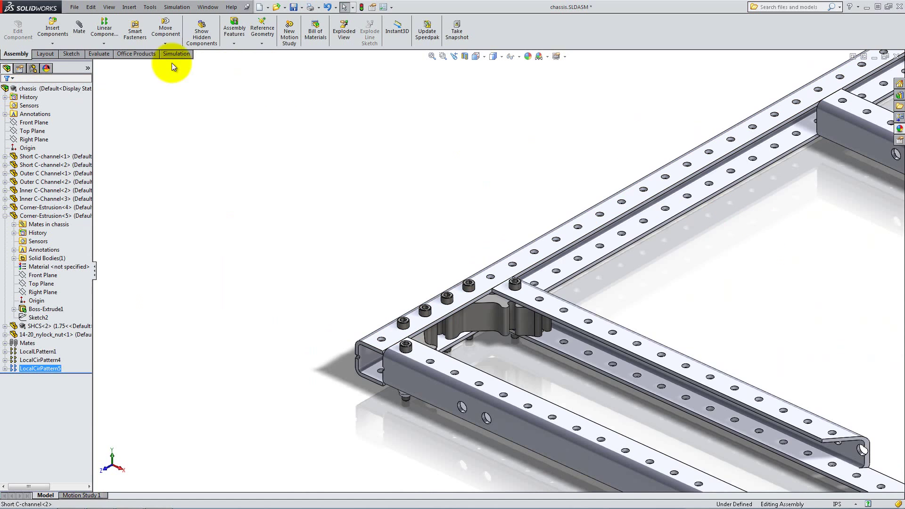
left_click(104, 31)
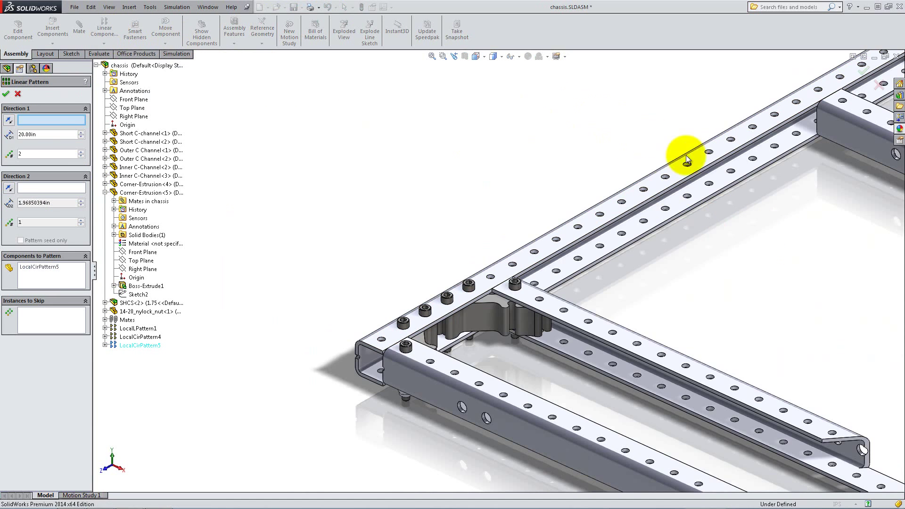
left_click(671, 187)
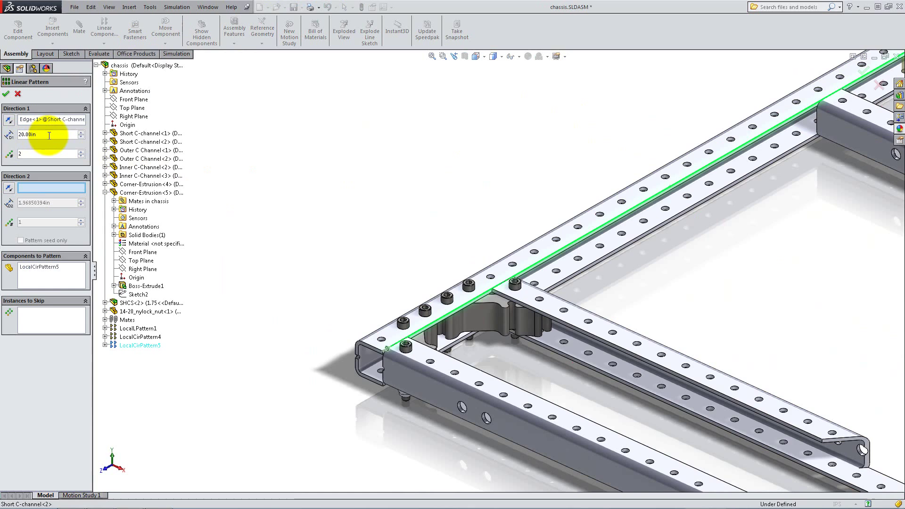
left_click(49, 153)
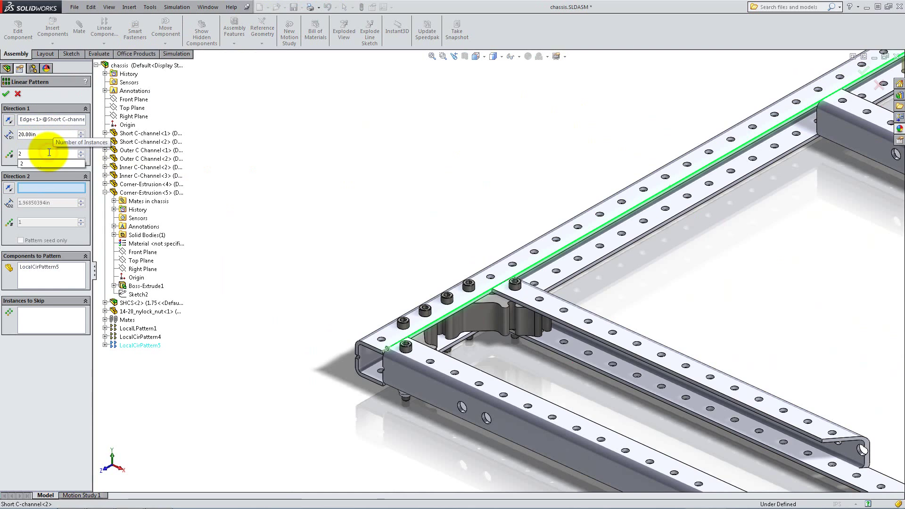
Replace the preselected component with both corner extrusions, SHCS<2> and 14-20_nylock_nut<1> as components to pattern.
left_click(56, 266)
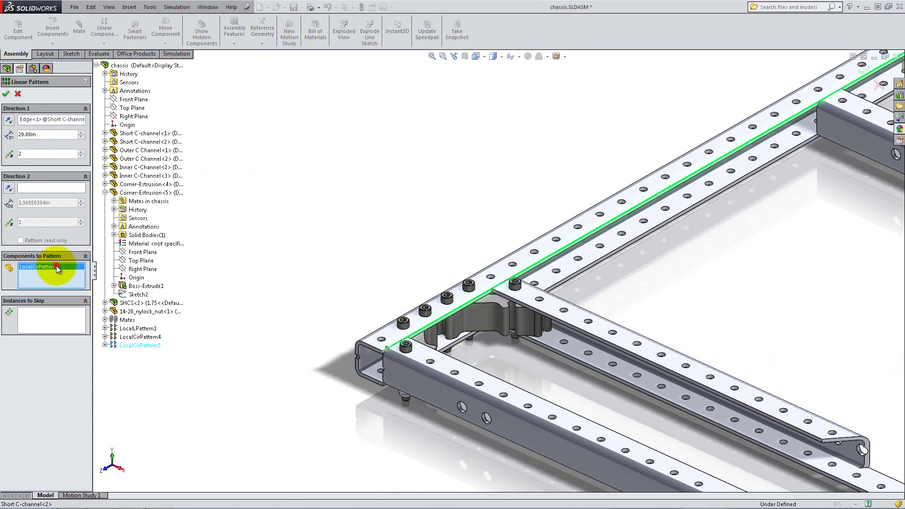
right_click(56, 265)
left_click(67, 280)
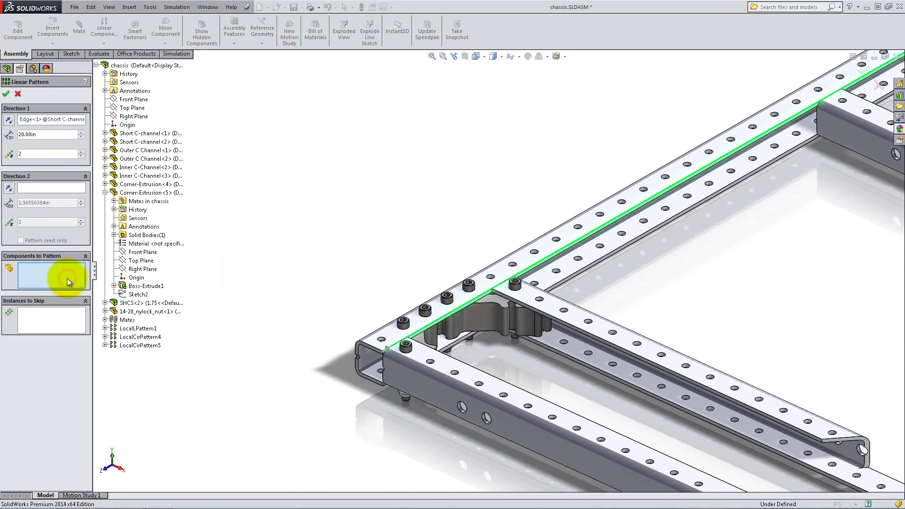
left_click(137, 184)
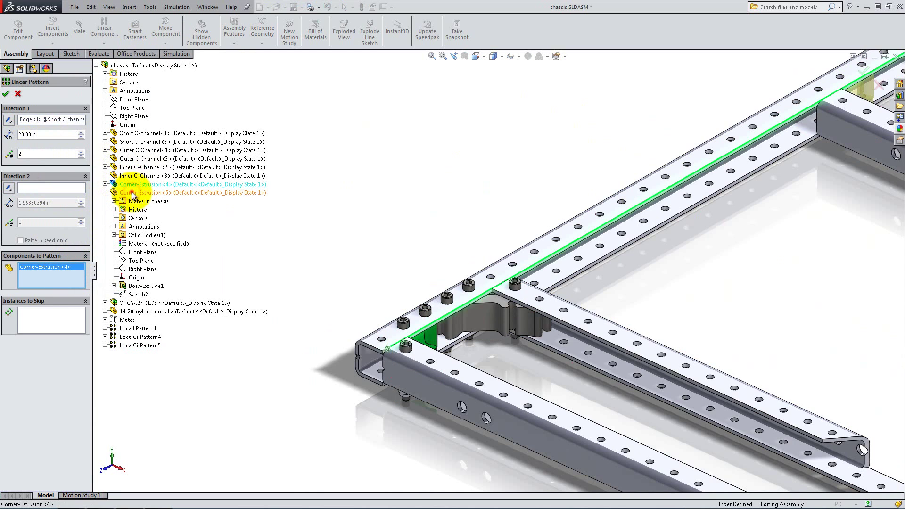
left_click(137, 193)
left_click(135, 303)
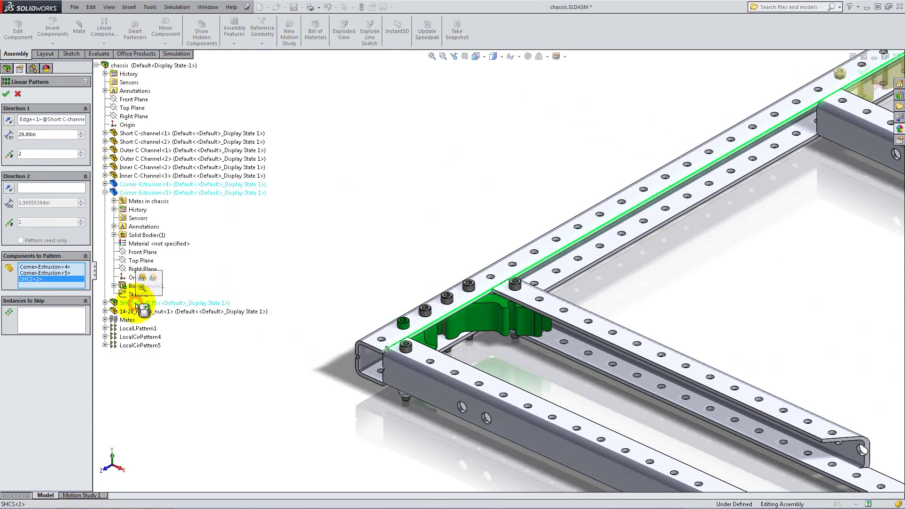
left_click(137, 312)
Add LocalLPattern1, LocalCirPattern4 and LocalCirPattern5 to the components and create the linear pattern.
left_click(136, 328)
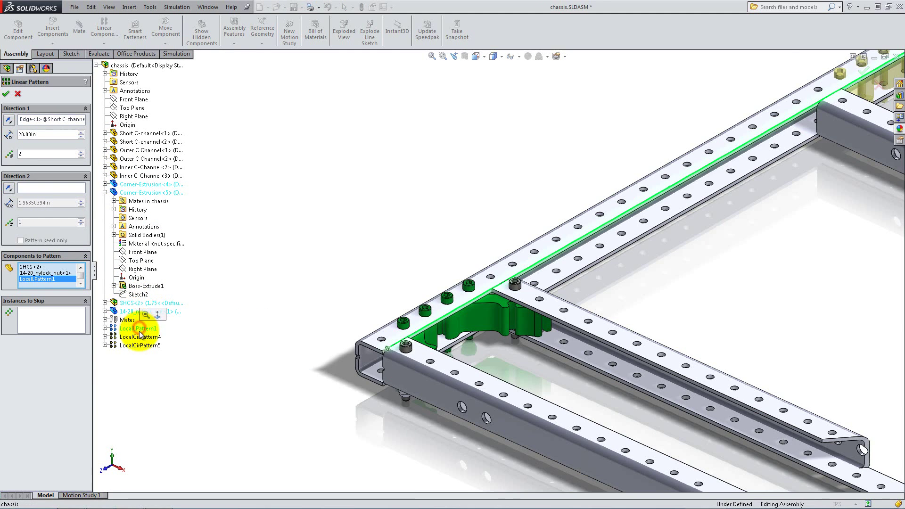
left_click(140, 337)
left_click(141, 346)
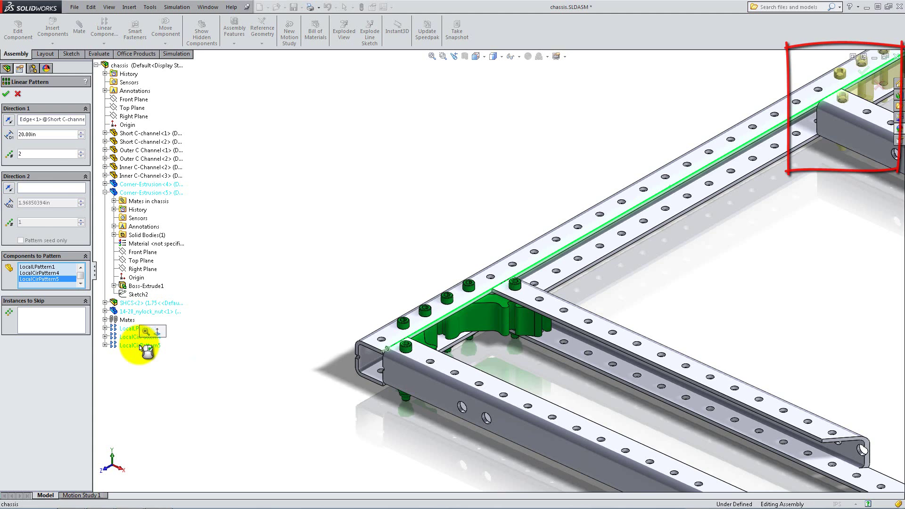
left_click(7, 94)
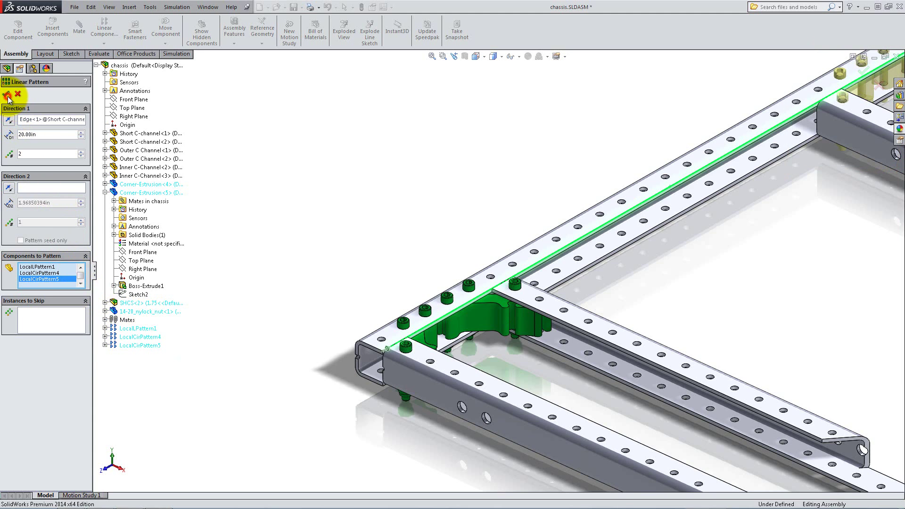
Create a reference plane midway between the facing side faces of Inner C-Channel<3> and Inner C-Channel<2>.
key("space")
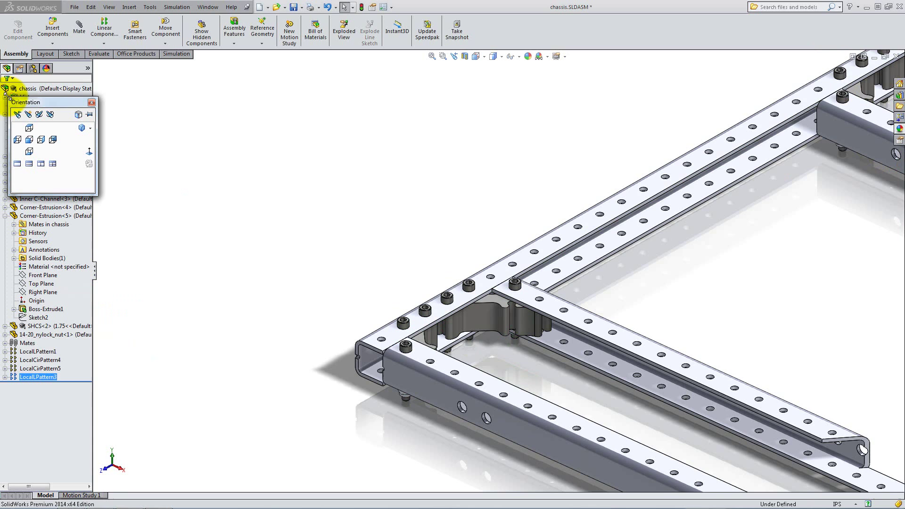
left_click(78, 126)
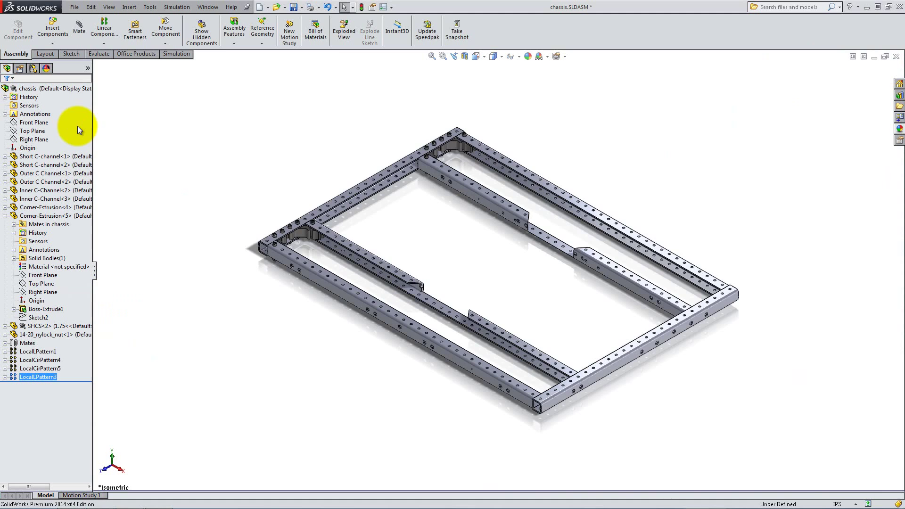
left_click(262, 43)
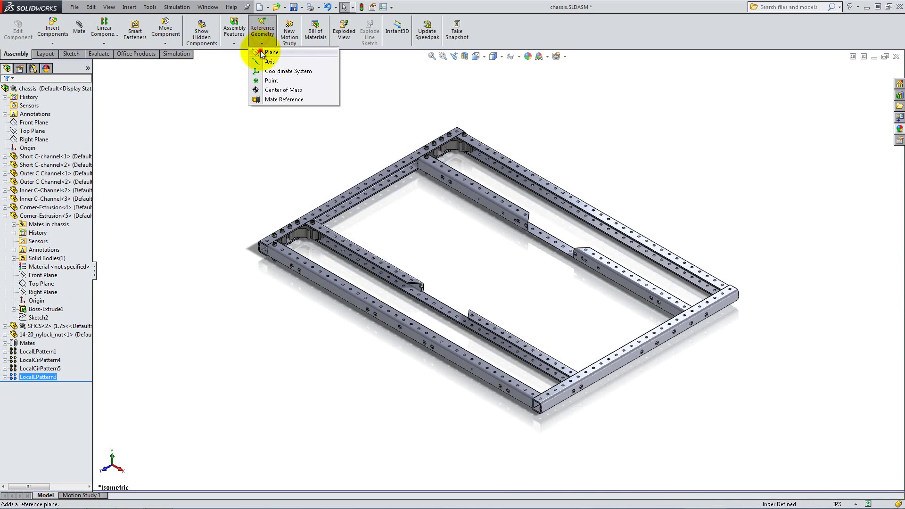
left_click(264, 59)
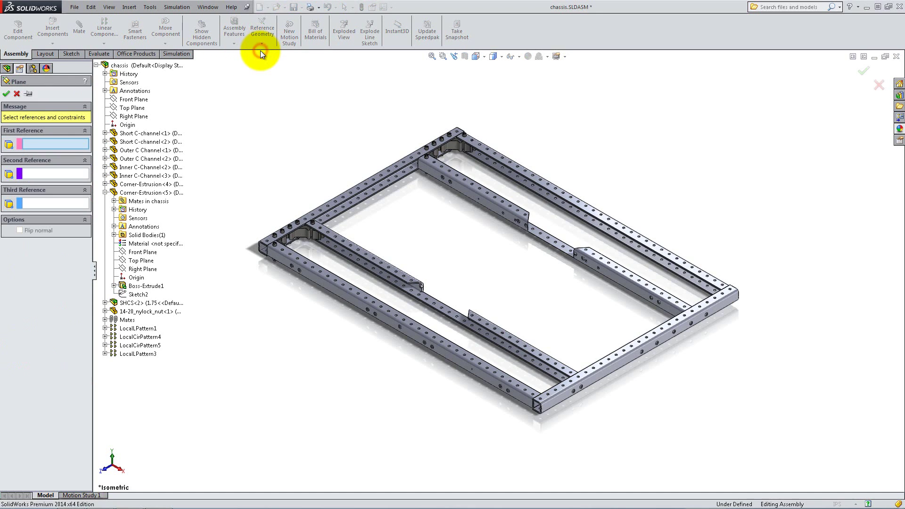
left_click(427, 163)
middle_click_drag(390, 228, 373, 255)
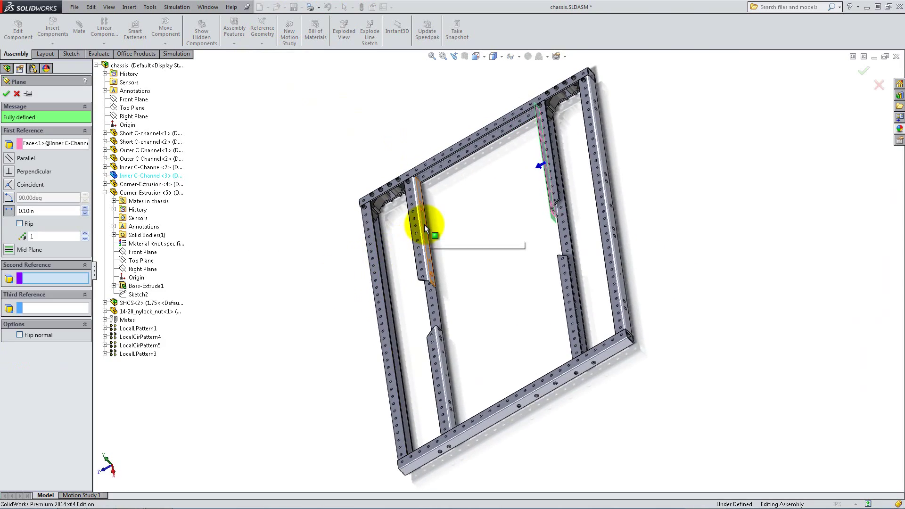
left_click(426, 228)
middle_click_drag(437, 228, 508, 170)
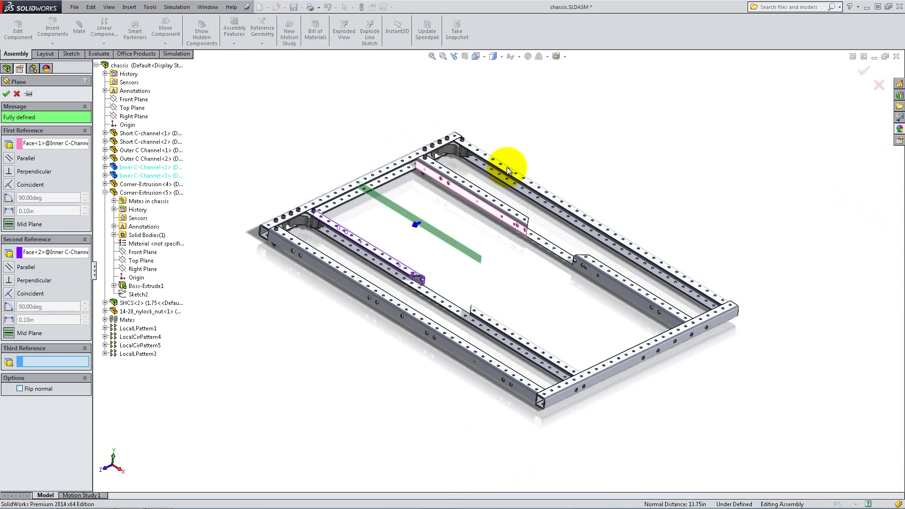
left_click(9, 94)
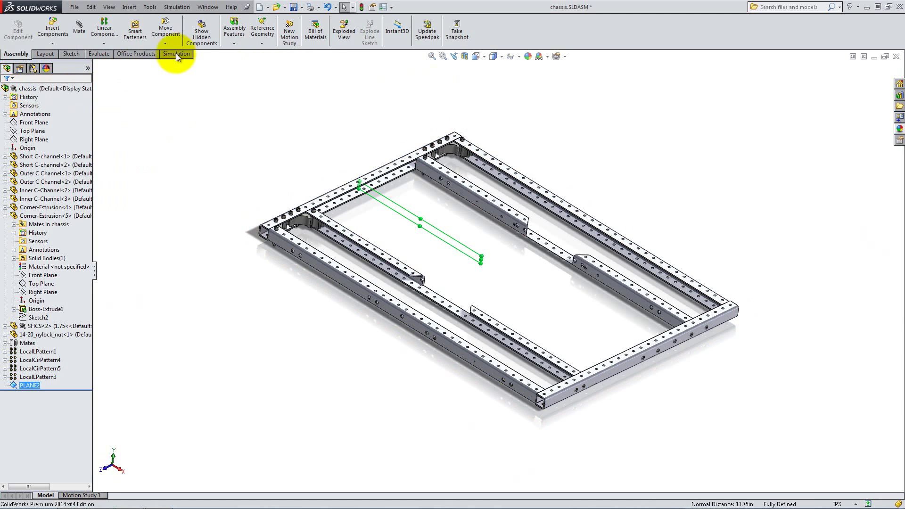
Create a reference axis at the intersection of PLANE2 and the assembly's Right Plane.
left_click(254, 38)
left_click(261, 61)
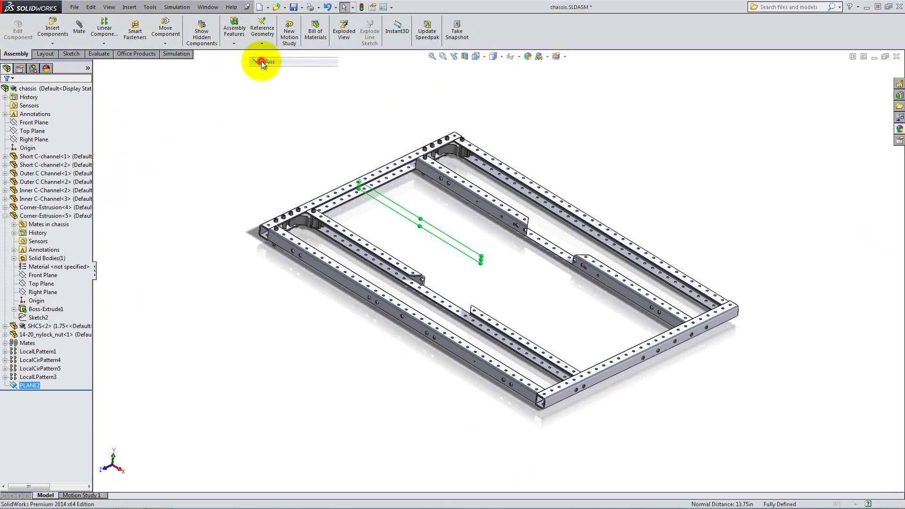
left_click(97, 66)
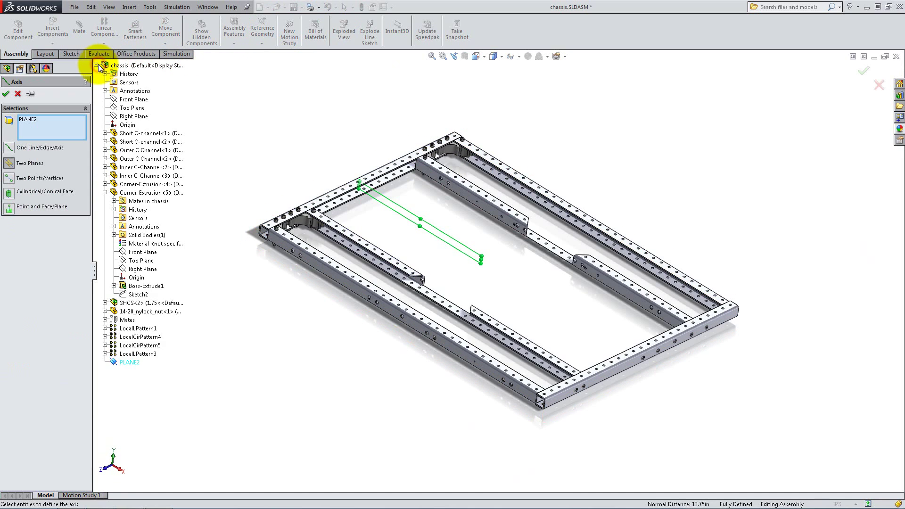
left_click(124, 118)
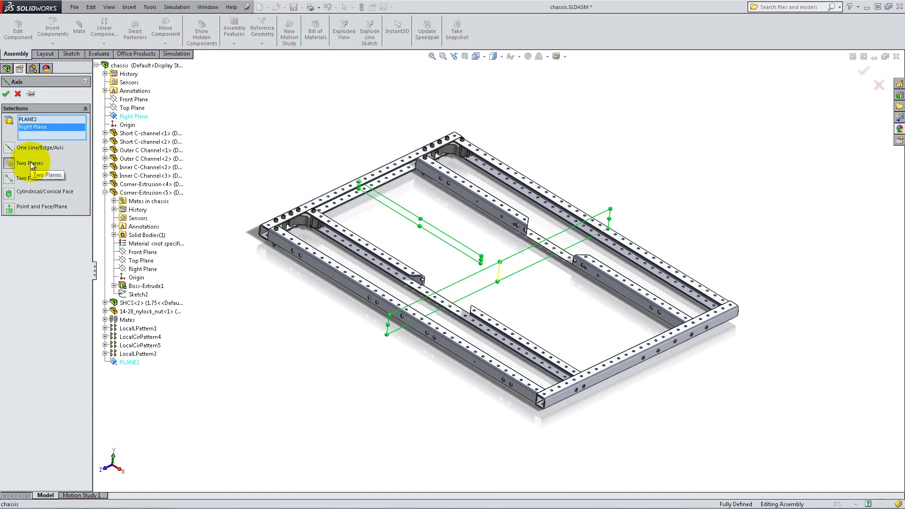
left_click(6, 94)
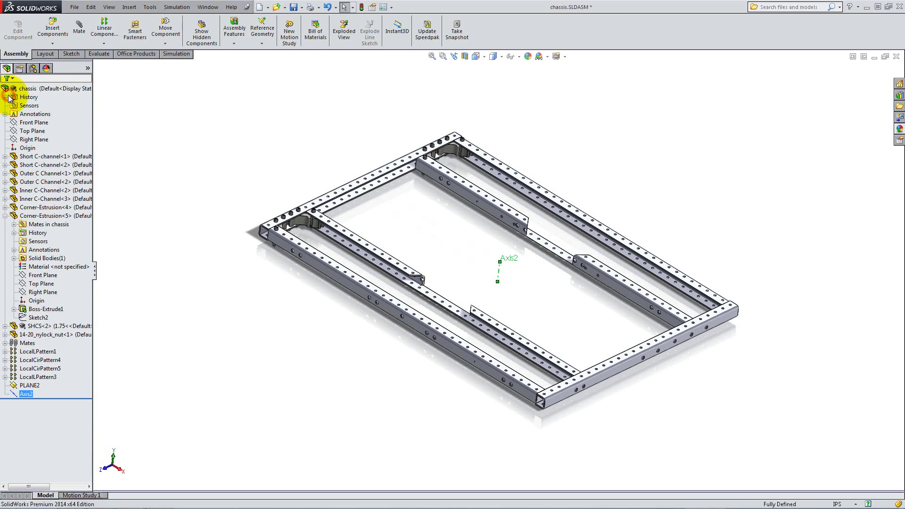
Set up a circular component pattern about Axis1 with 2 equally spaced instances over 360°, selecting both corner extrusions, SHCS<2> and 14-20_nylock_nut<1>.
left_click(103, 43)
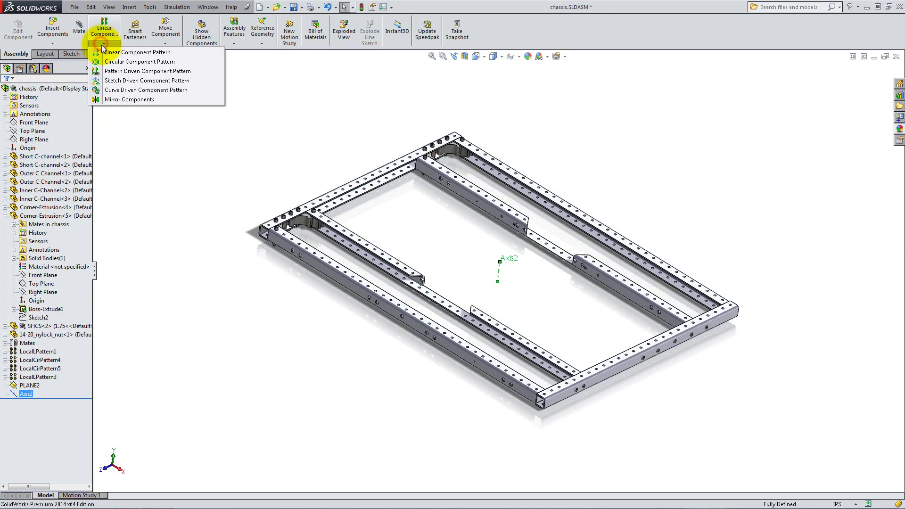
left_click(110, 61)
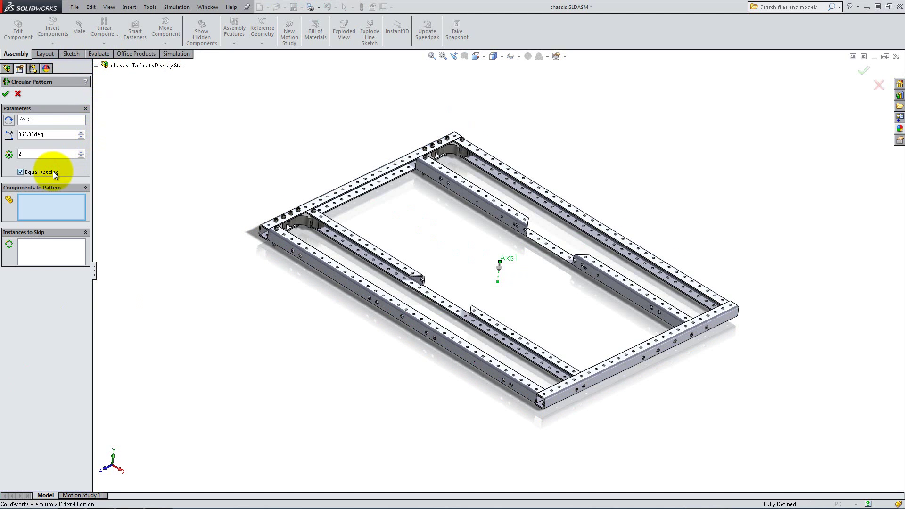
left_click(97, 66)
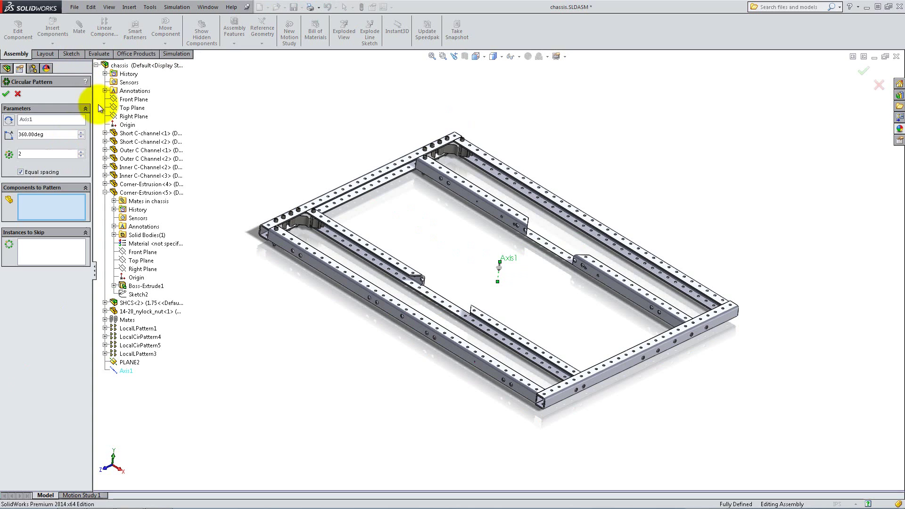
left_click(123, 184)
left_click(136, 193)
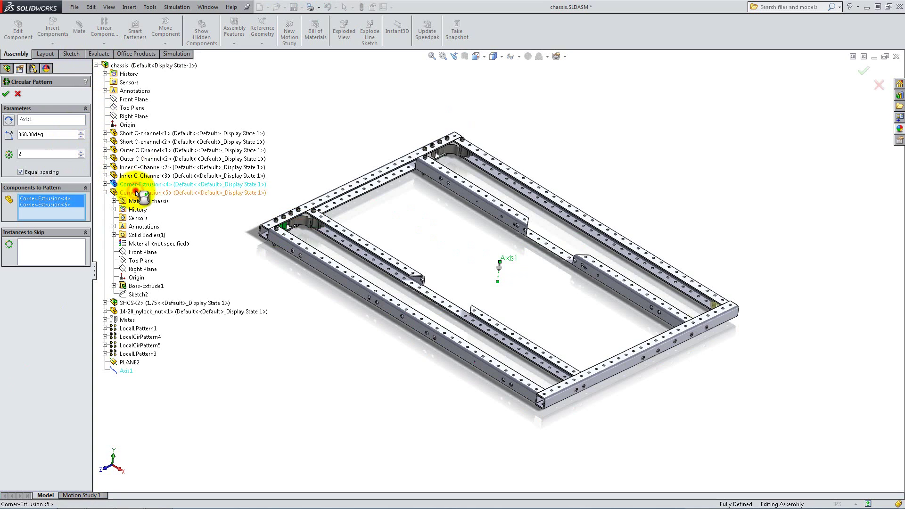
left_click(127, 303)
left_click(140, 313)
Add LocalLPattern1, LocalCirPattern4, LocalCirPattern5 and LocalLPattern3 to the patterned components and create the circular pattern.
left_click(141, 329)
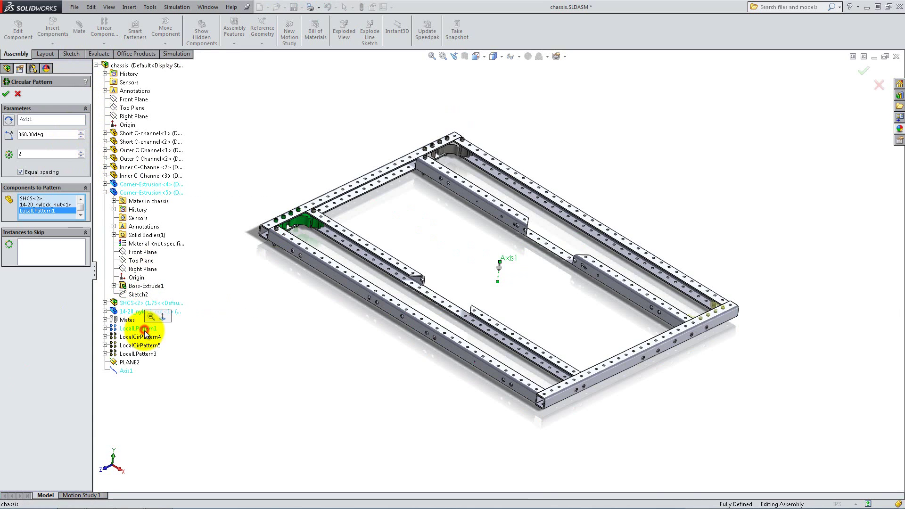
left_click(146, 337)
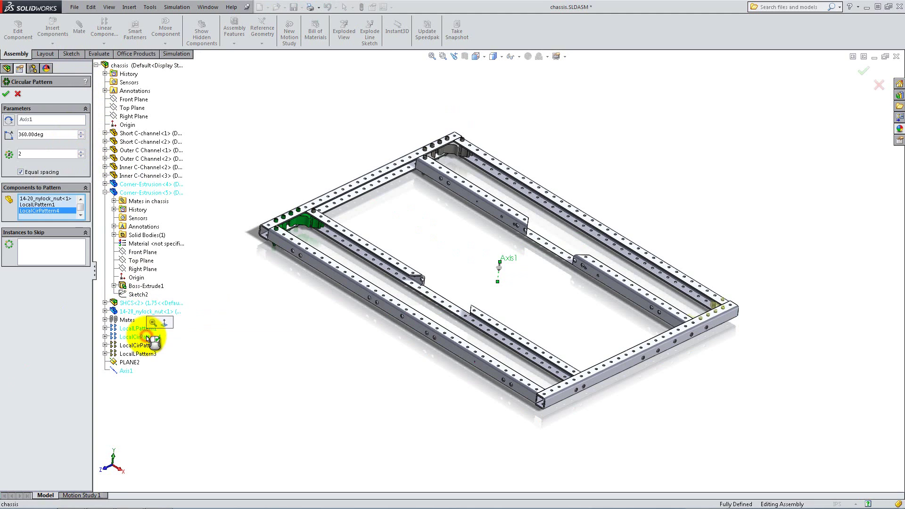
left_click(146, 346)
left_click(137, 354)
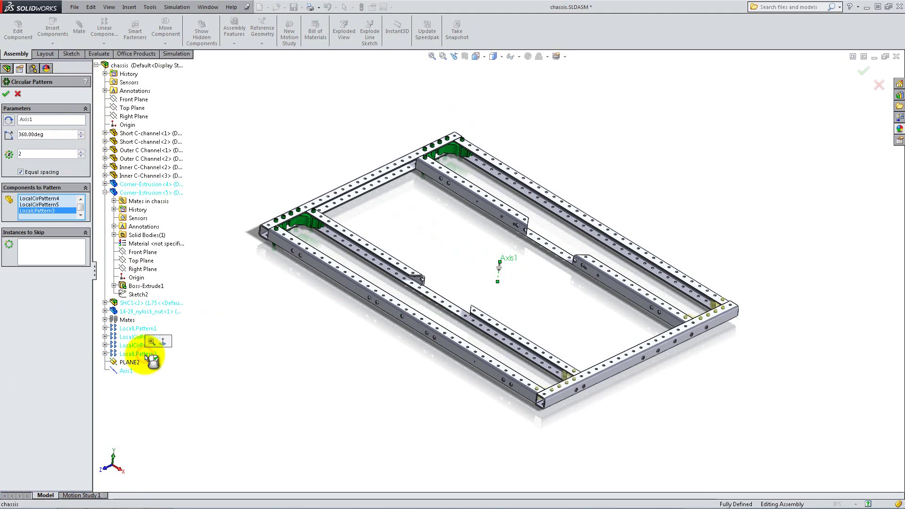
left_click(6, 93)
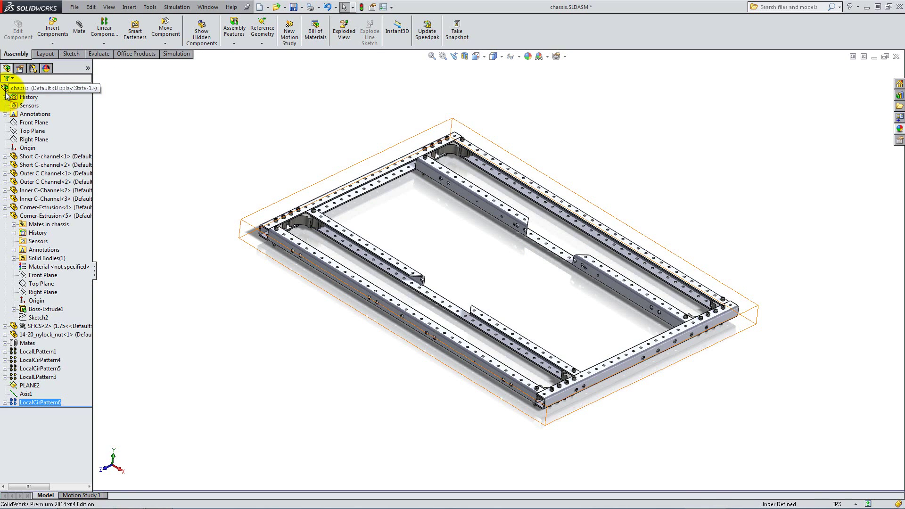
Insert the Wheel Mount front right.SLDASM subassembly and place it in front of the outer C-channel.
left_click(49, 36)
left_click(47, 253)
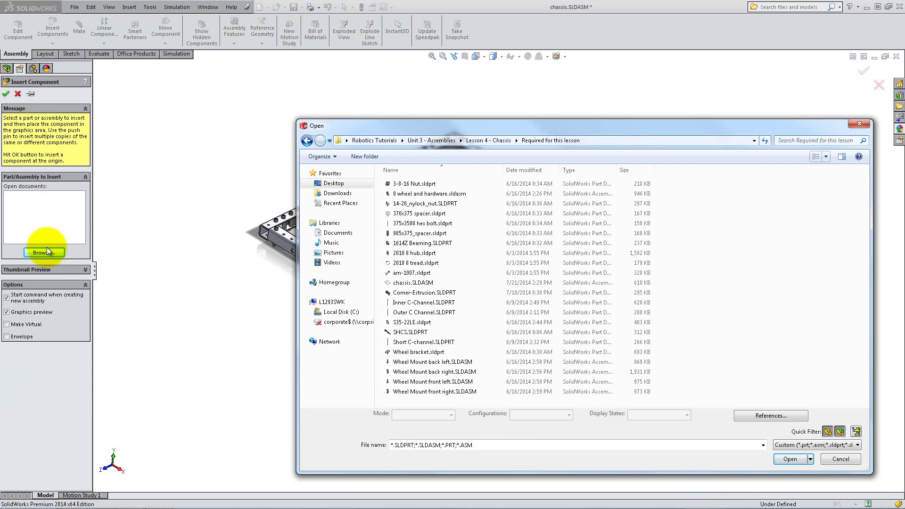
double_click(406, 391)
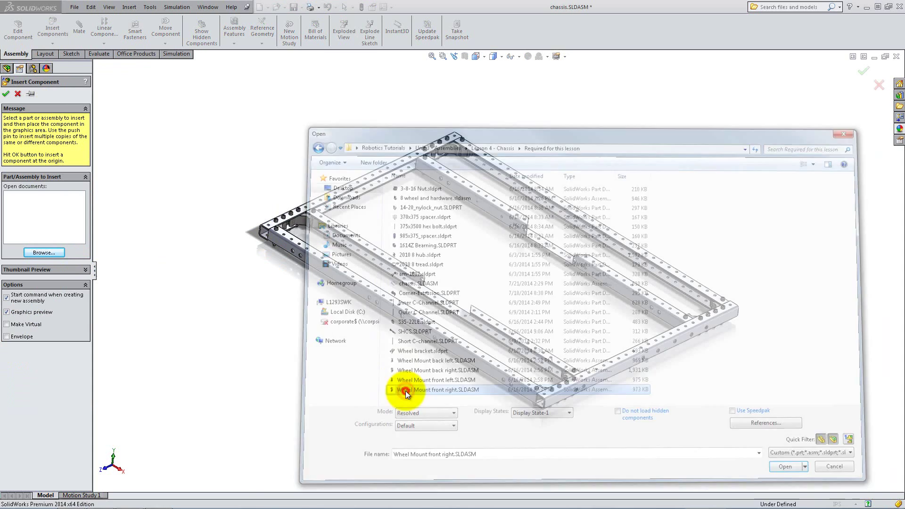
left_click(406, 392)
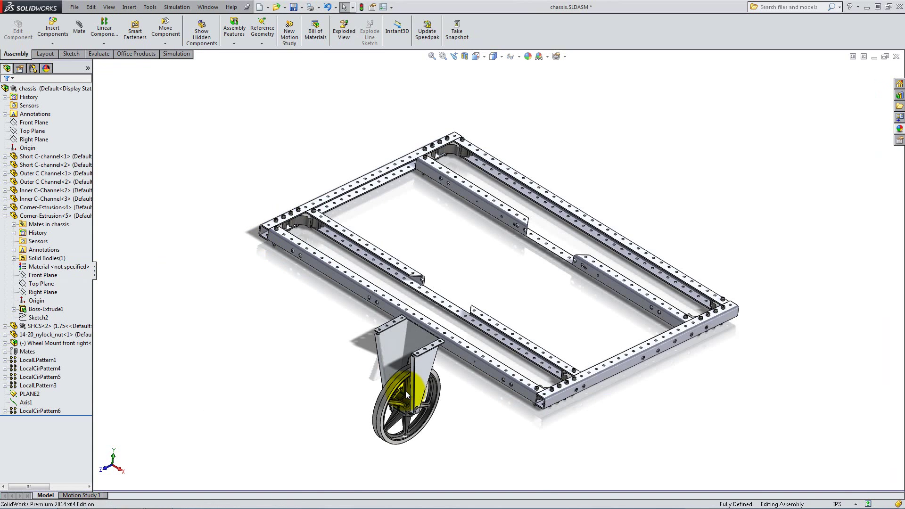
Mate the top flange face of the wheel bracket coincident with the underside of Outer C Channel<1>.
left_click(82, 35)
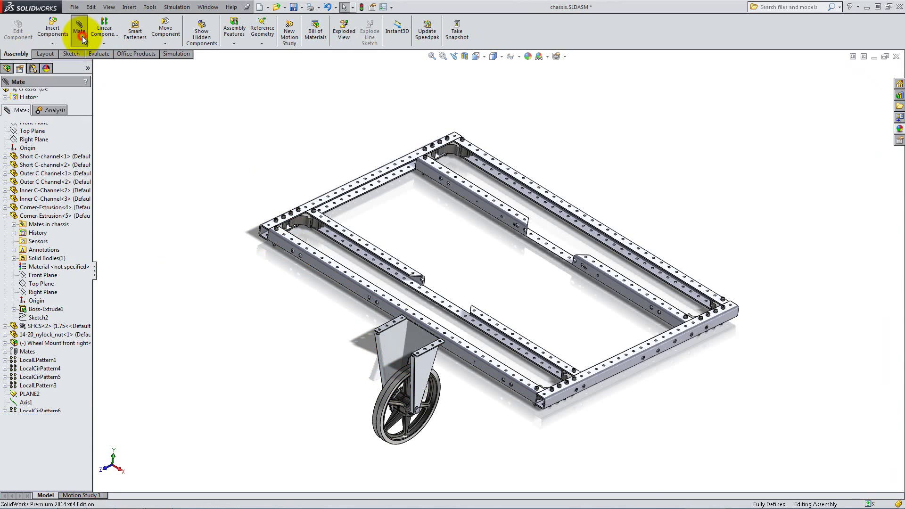
scroll(448, 359, "down", 5)
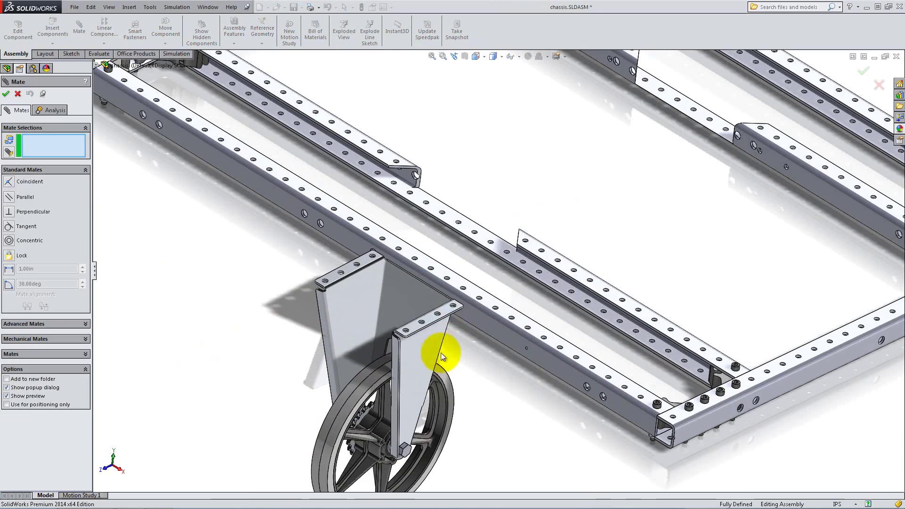
left_click(445, 312)
middle_click_drag(576, 411, 578, 285)
left_click(578, 285)
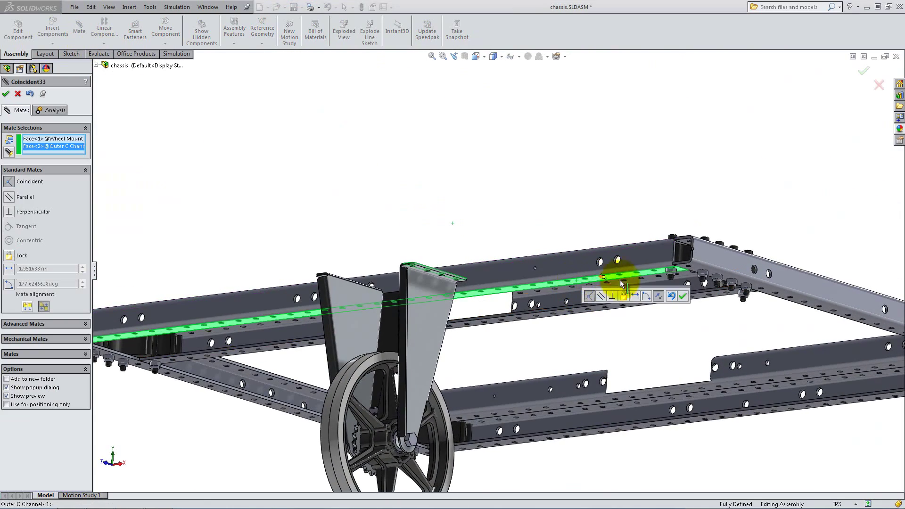
left_click(683, 296)
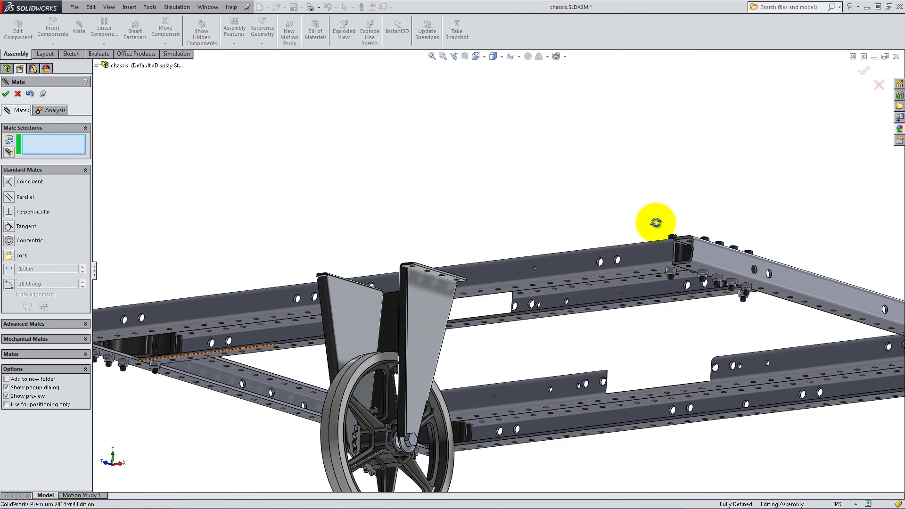
Add a concentric mate between the wheel bracket flange's end hole and the Outer C Channel<1> hole beside the corner screw.
middle_click_drag(658, 218, 658, 338)
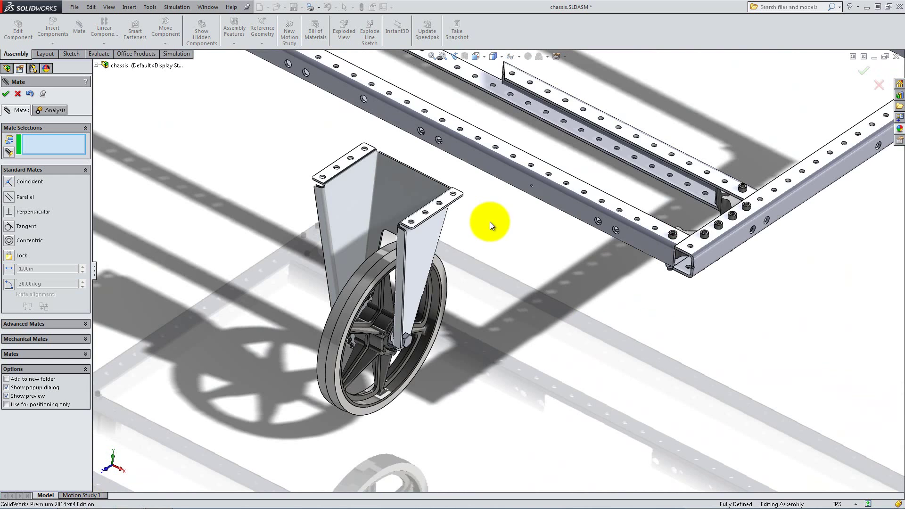
scroll(460, 208, "up", 5)
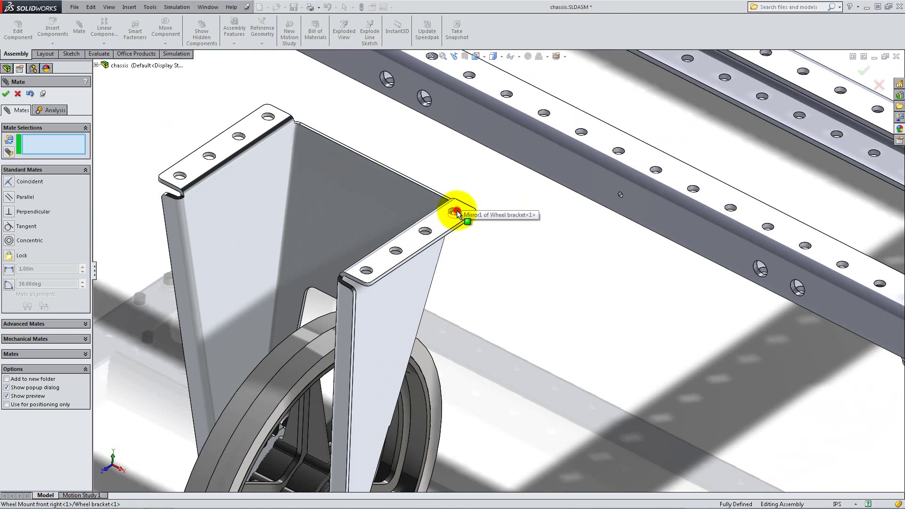
left_click(457, 212)
scroll(720, 274, "down", 3)
scroll(801, 290, "up", 2)
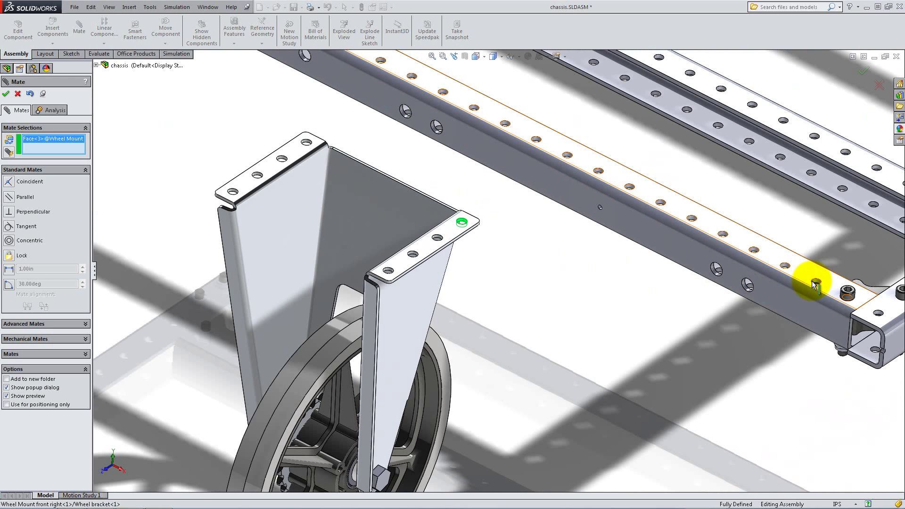
left_click(816, 284)
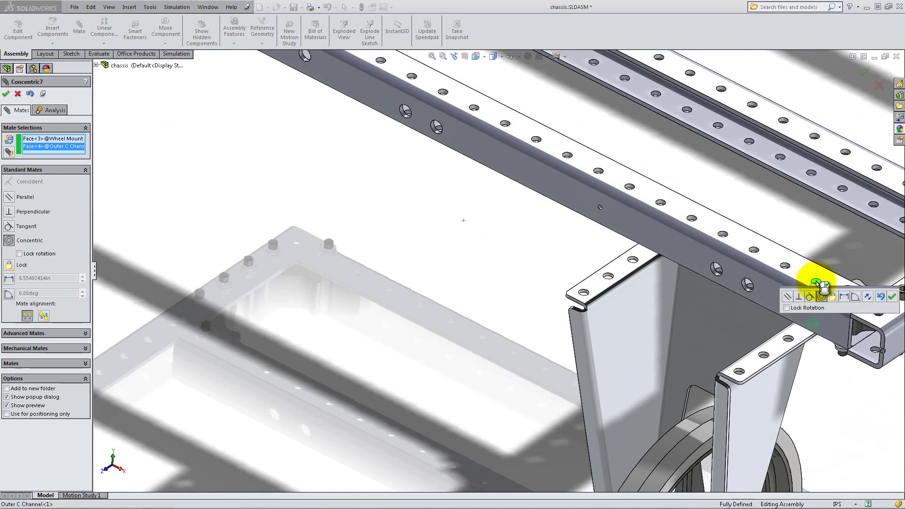
left_click(892, 297)
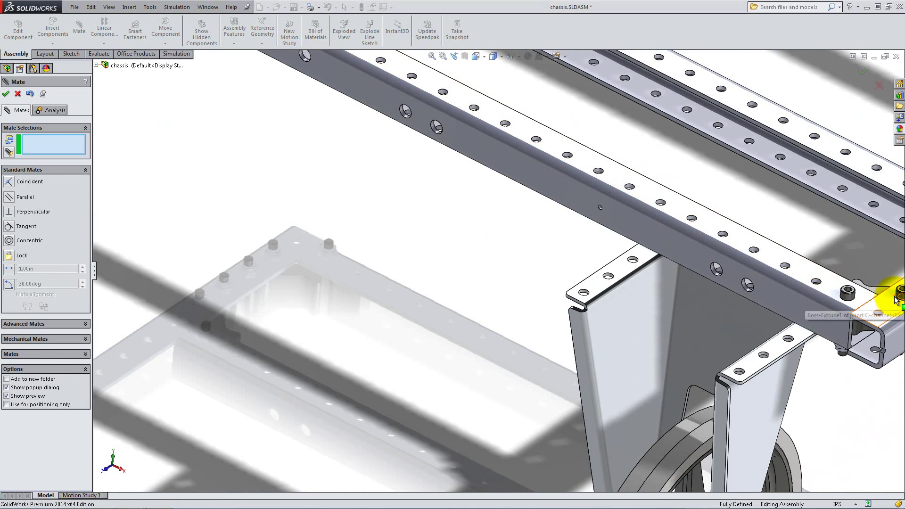
Mate the bracket flange's second hole concentric with the next hole along Outer C Channel<1> and finish mating.
scroll(743, 370, "down", 2)
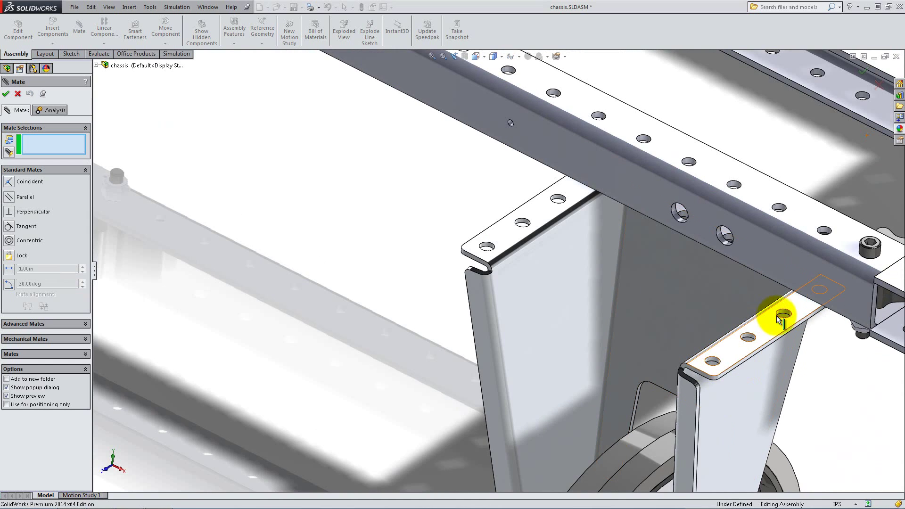
left_click(787, 312)
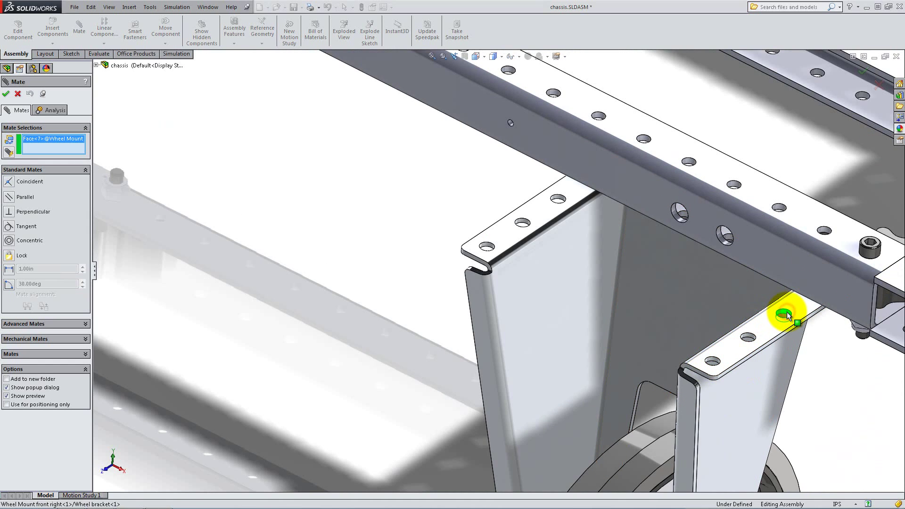
left_click(780, 205)
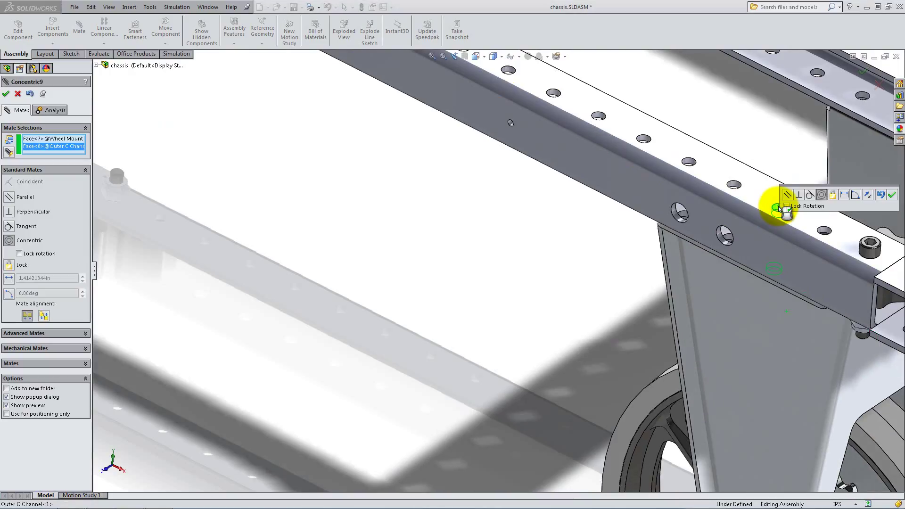
left_click(892, 194)
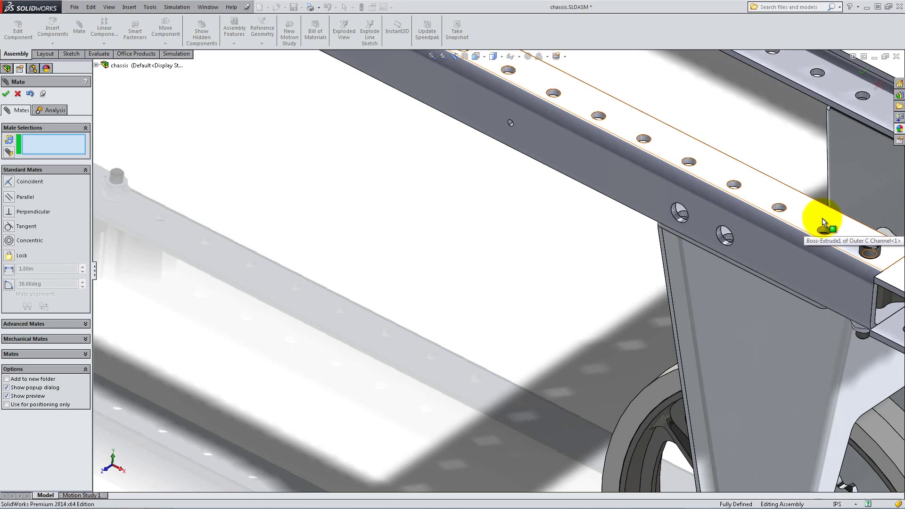
left_click(7, 94)
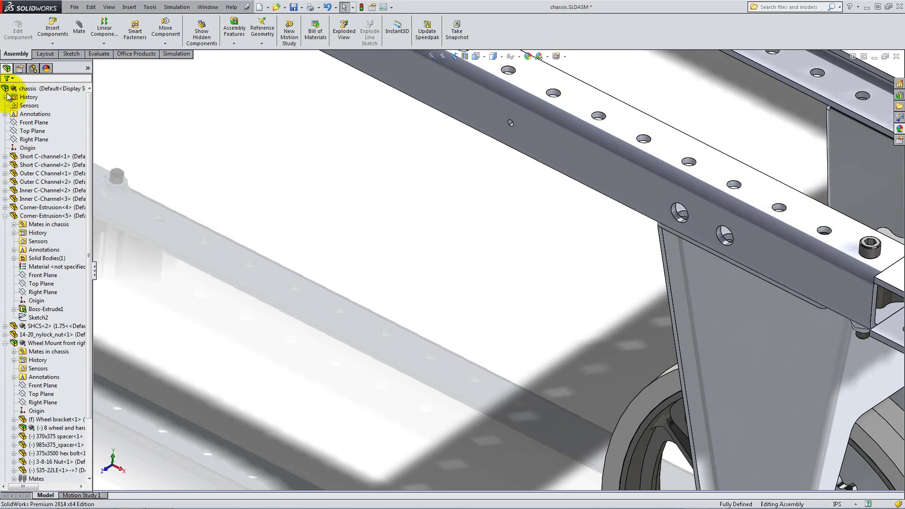
Examine the chassis and its four wheel mounts in the isometric, front, right and top views.
key("space")
left_click(82, 125)
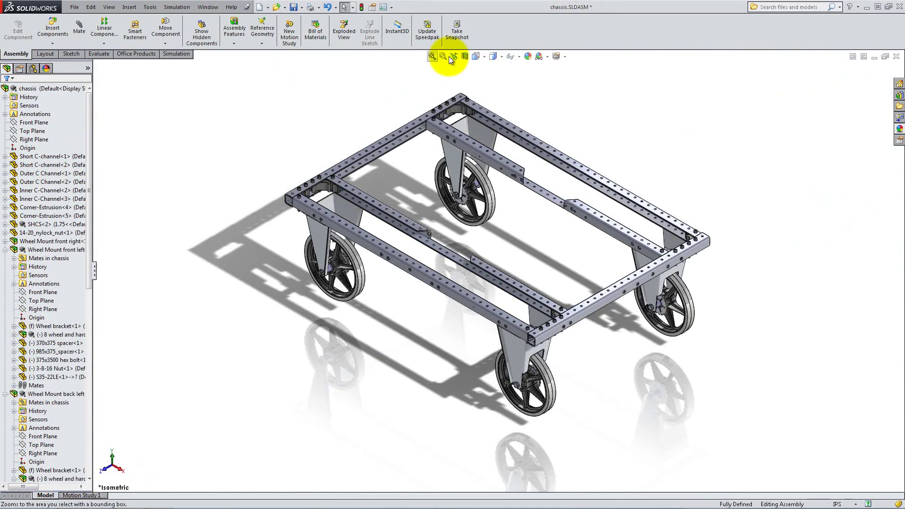
left_click(476, 57)
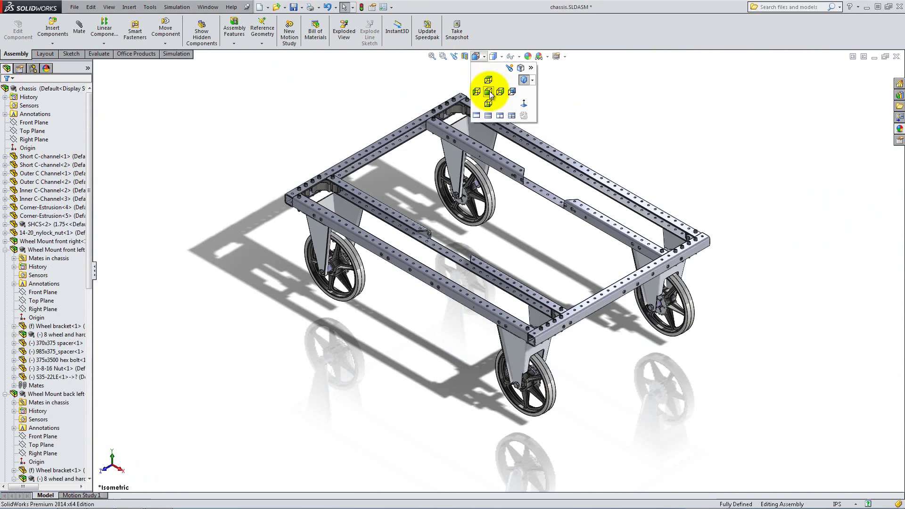
left_click(488, 91)
left_click(476, 56)
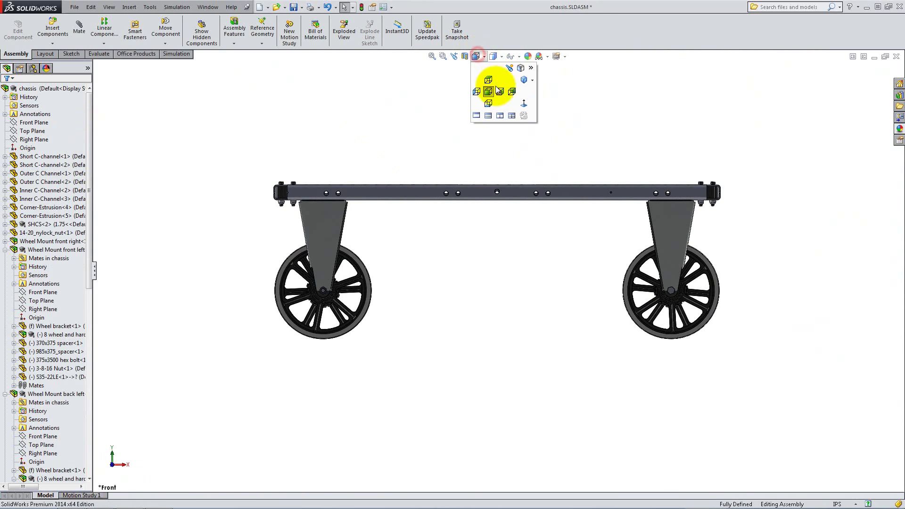
left_click(499, 90)
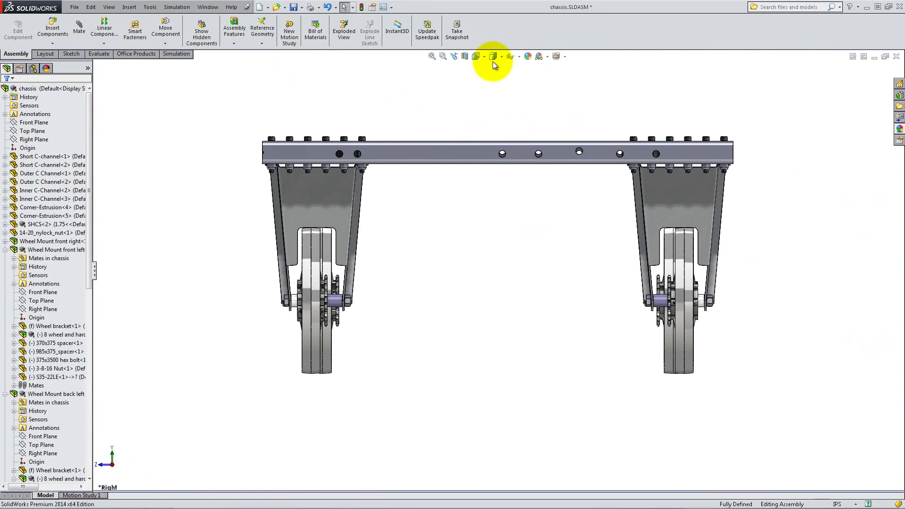
left_click(477, 56)
left_click(486, 78)
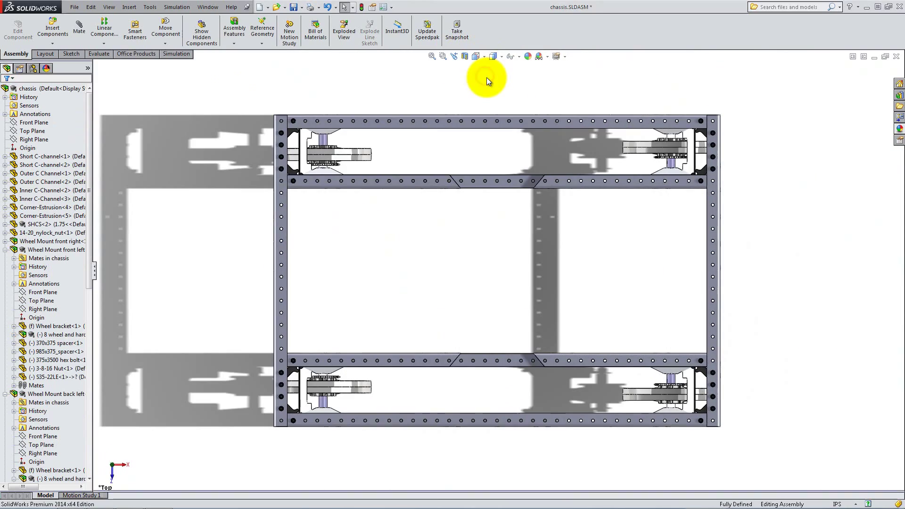
key("space")
left_click(535, 81)
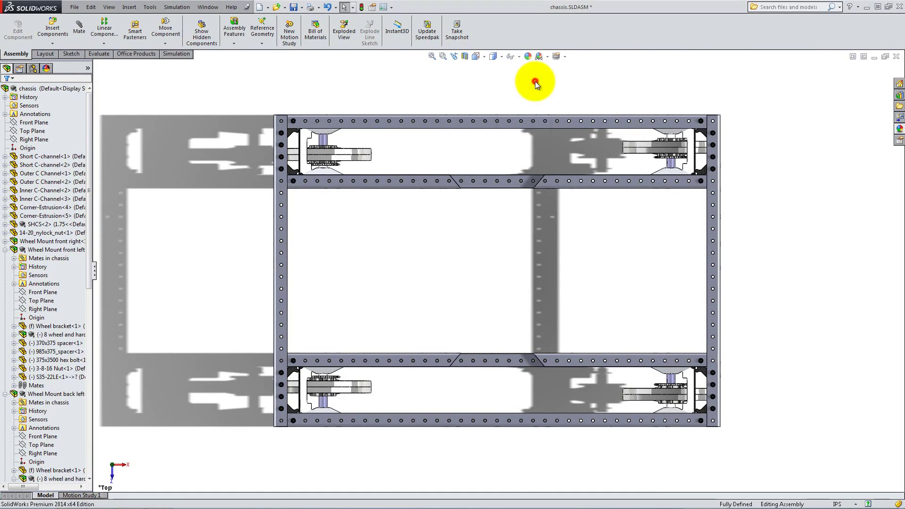
Copy the screw at the corner end of Outer C Channel<1> and place the copy in front of the channel.
left_click(441, 56)
left_click_drag(471, 297, 581, 378)
right_click(583, 379)
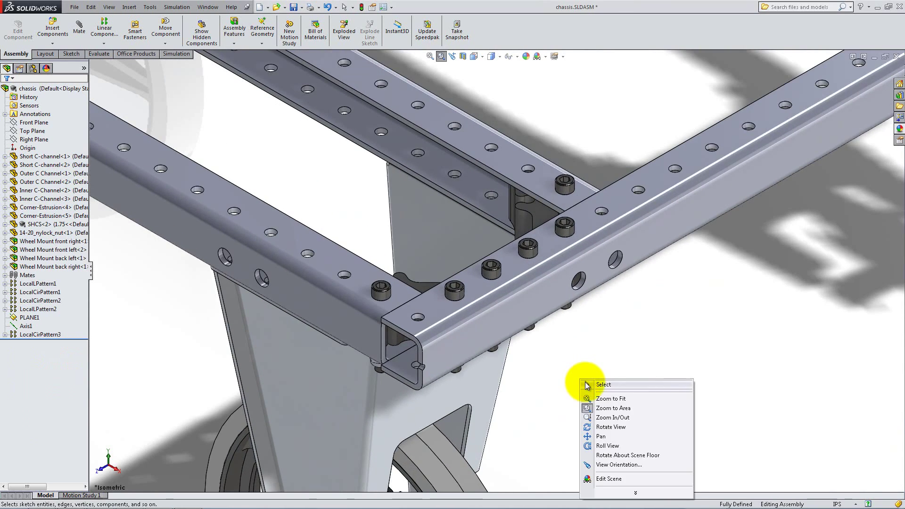
left_click(587, 381)
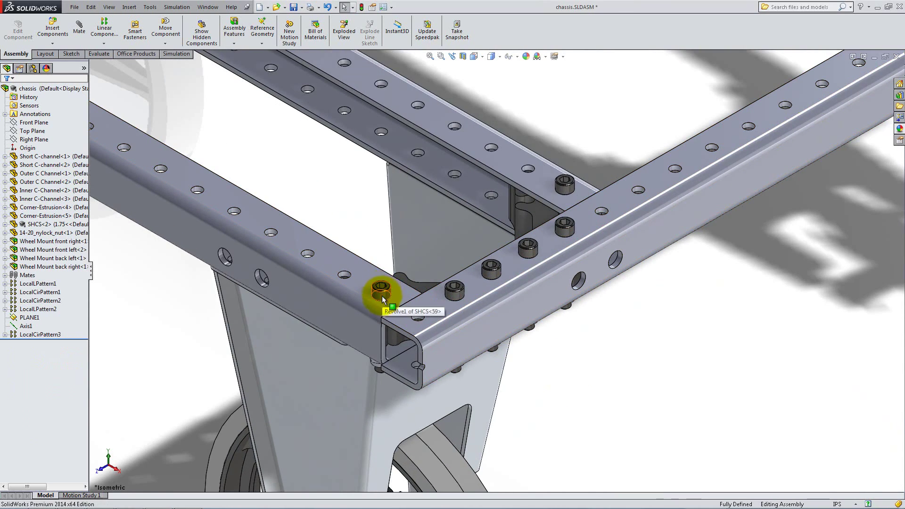
left_click_drag(382, 290, 183, 311, "ctrl")
left_click(147, 279)
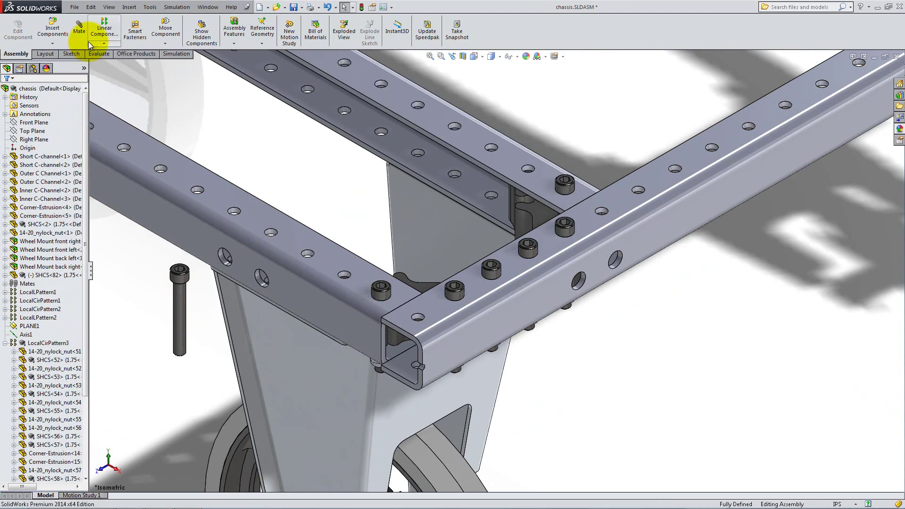
Mate the copied screw's shank concentric with the Outer C Channel<1> hole beside the corner screw.
left_click(79, 28)
left_click(184, 305)
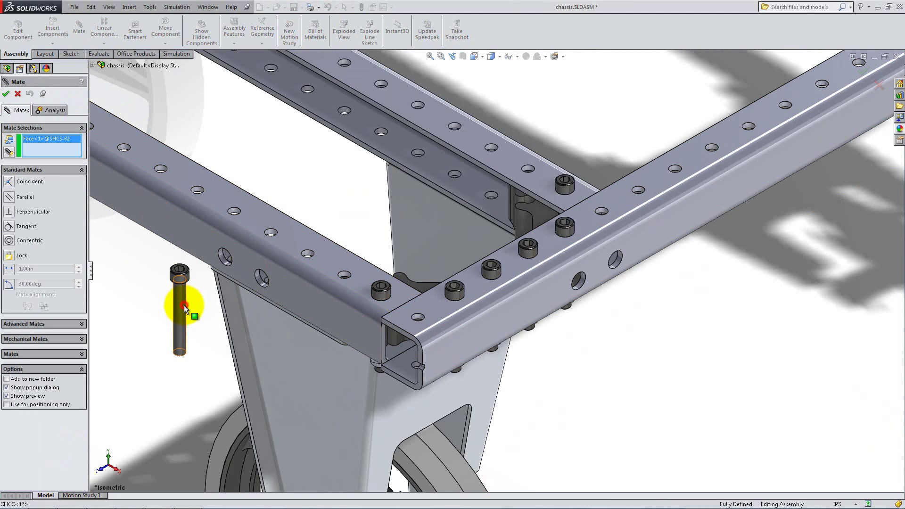
left_click(344, 277)
left_click(330, 290)
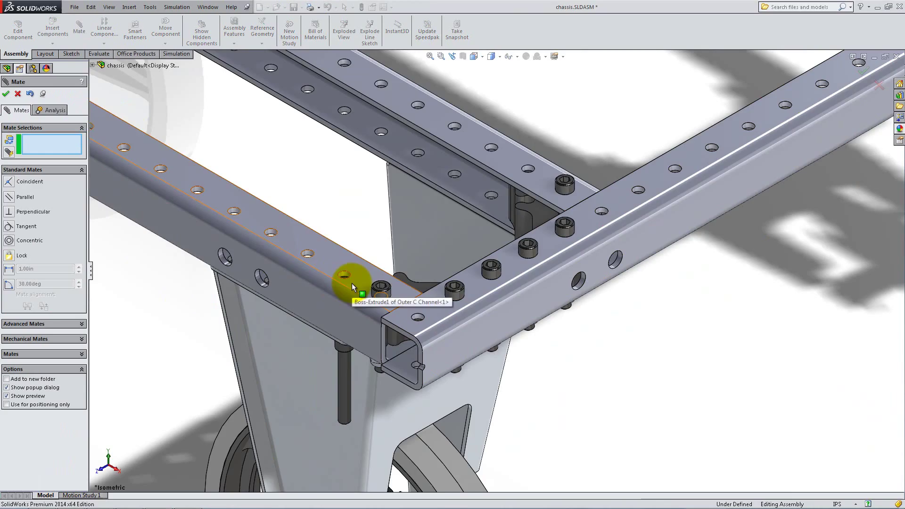
Mate the underside of the copied screw's head coincident with the top face of Outer C Channel<1>.
left_click(352, 283)
middle_click_drag(344, 359, 345, 245)
scroll(351, 349, "down", 5)
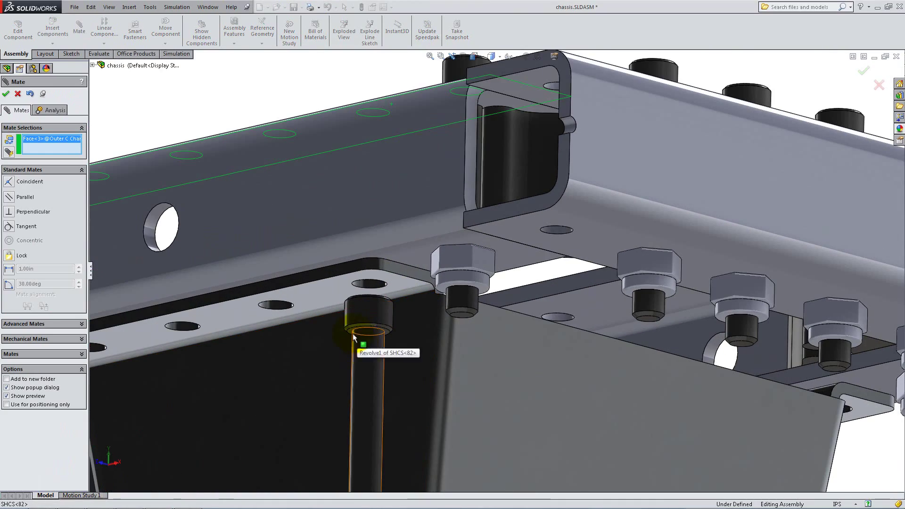
left_click(350, 333)
left_click(339, 348)
Mate a hex socket face of the copied screw parallel to the outer side face of Outer C Channel<1> and finish mating.
scroll(424, 162, "up", 5)
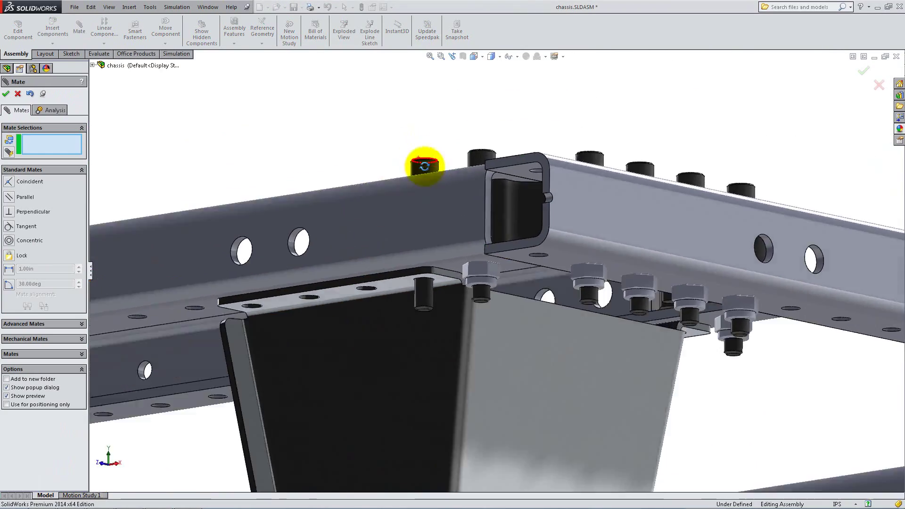
middle_click_drag(424, 162, 429, 187)
left_click(422, 154)
left_click(415, 214)
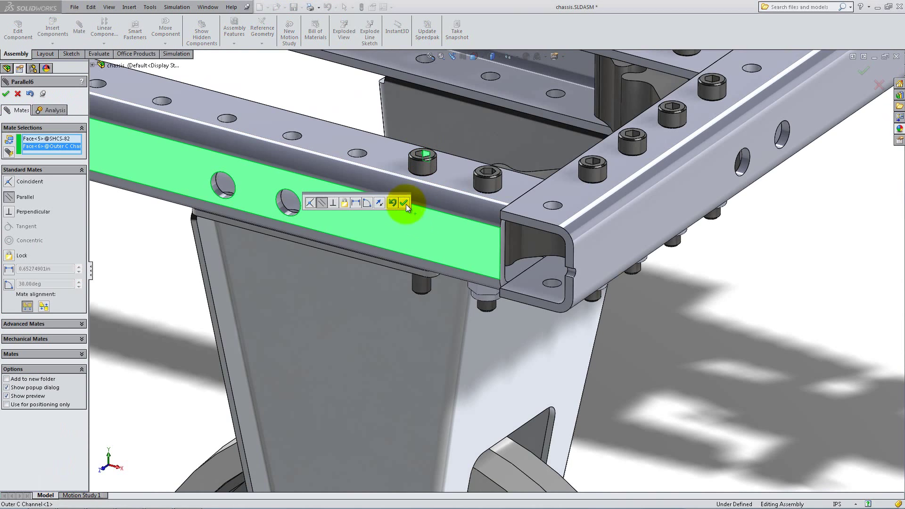
left_click(403, 200)
left_click(6, 94)
Copy the corner screw's nylock nut and mate the copy concentric with the shank of the new screw.
left_click_drag(486, 302, 152, 264, "ctrl")
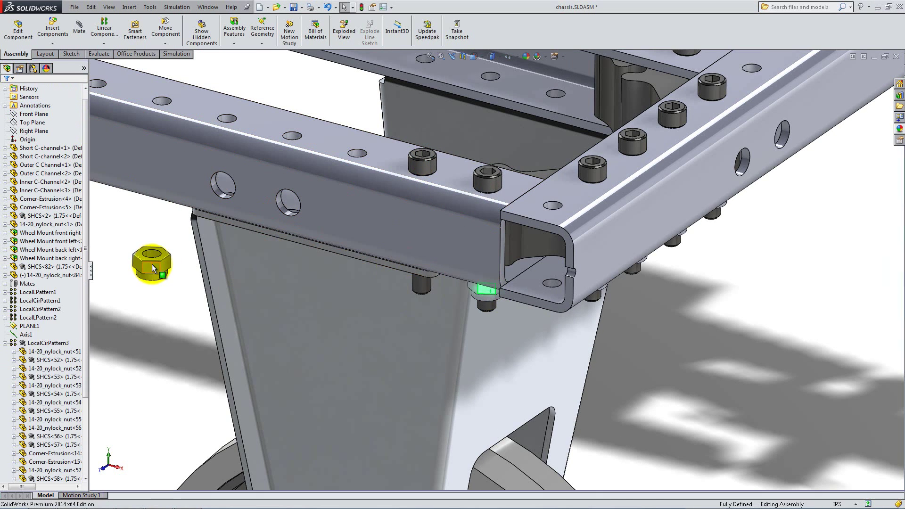
left_click(141, 267)
left_click(420, 282)
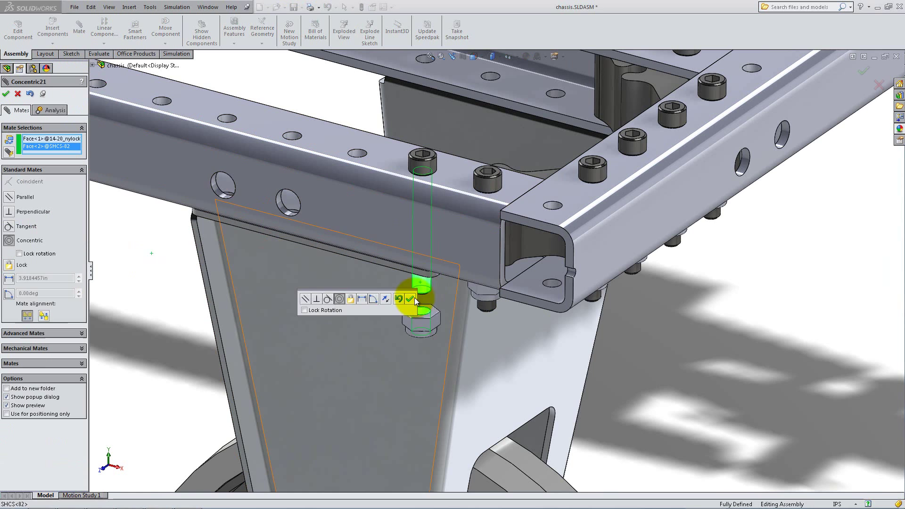
left_click(414, 302)
Mate a flat of the nut parallel to Outer C Channel<1>'s side face and its top face coincident with the bracket flange's underside.
left_click(426, 247)
left_click(578, 294)
middle_click_drag(411, 287, 397, 236)
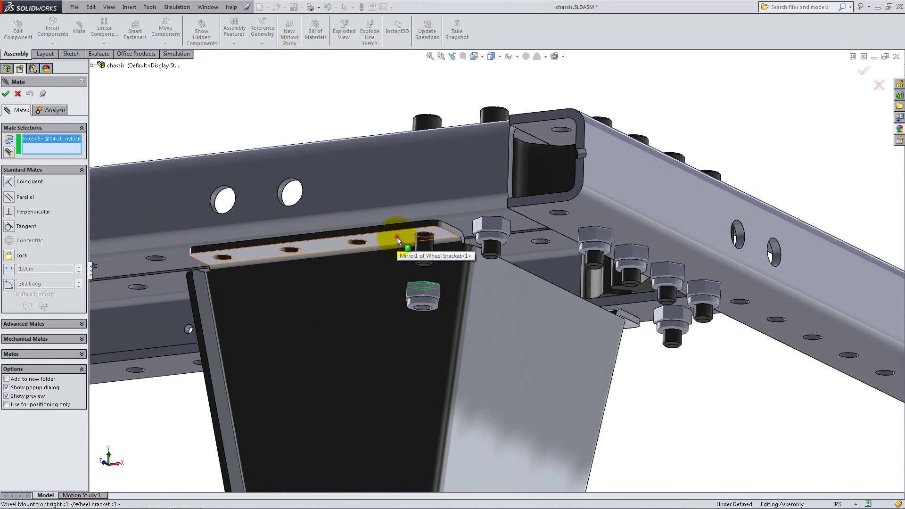
left_click(398, 236)
left_click(391, 224)
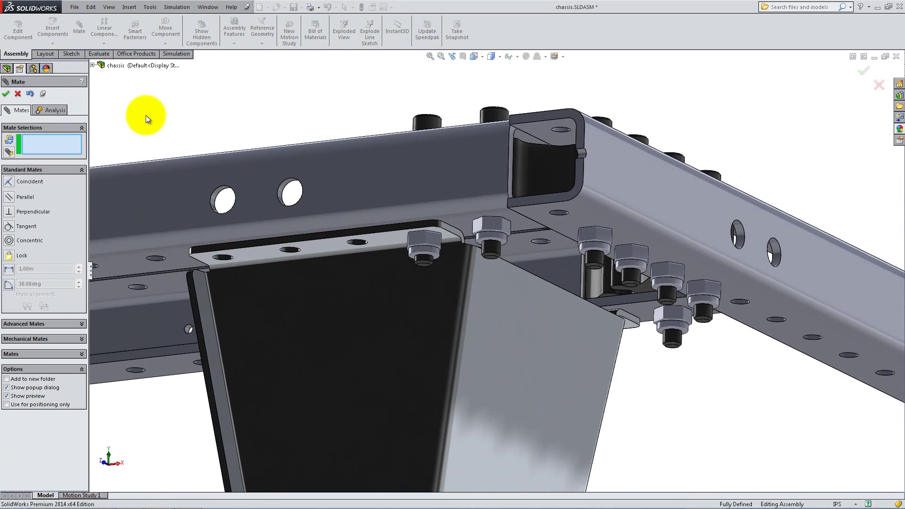
left_click(6, 94)
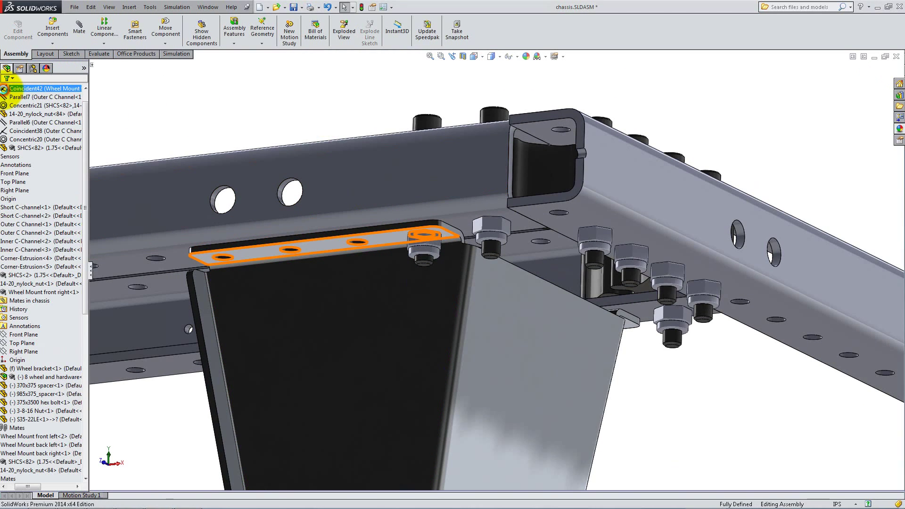
Copy the new screw, set the copy's configuration to 0.75, and place it above Outer C Channel<1>.
left_click(49, 89)
left_click_drag(427, 120, 236, 132, "ctrl")
right_click(72, 477)
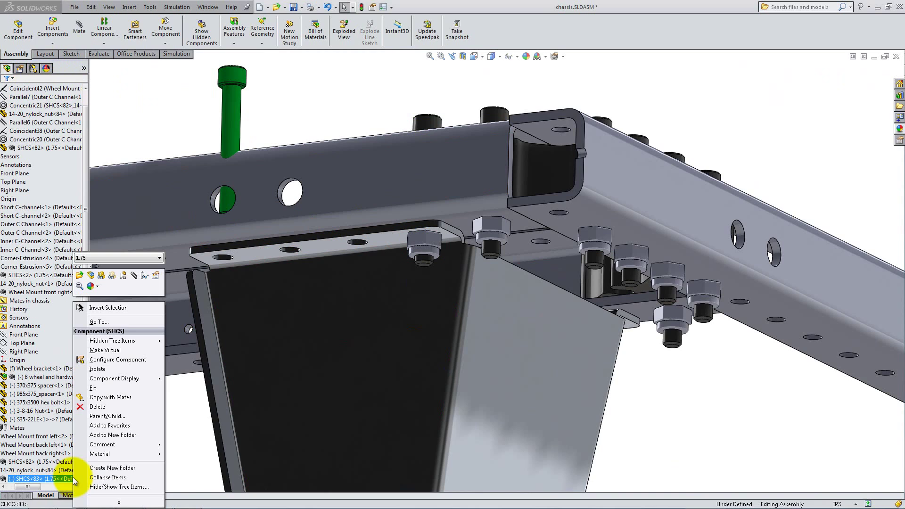
left_click(113, 360)
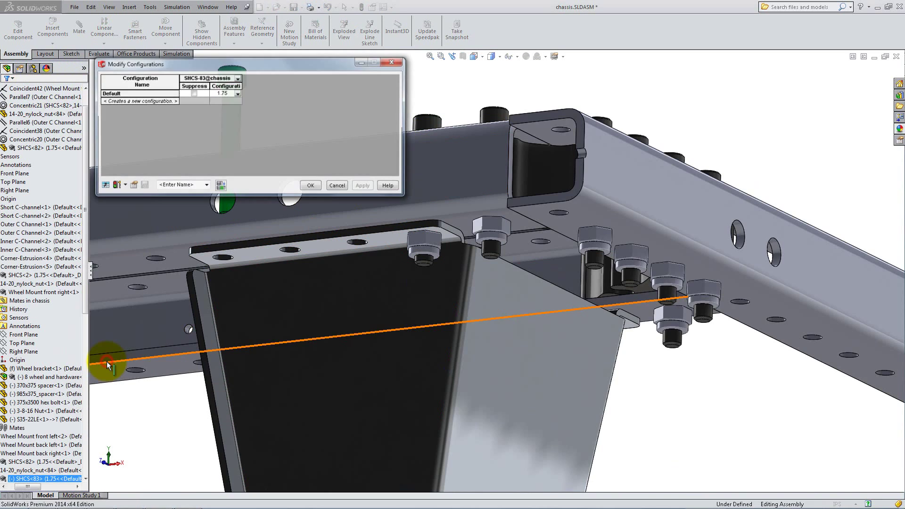
left_click(235, 93)
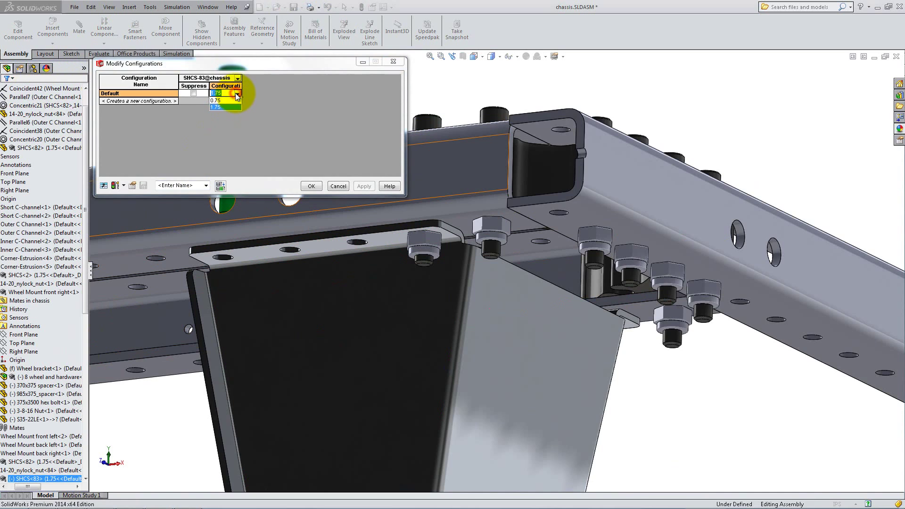
left_click(233, 101)
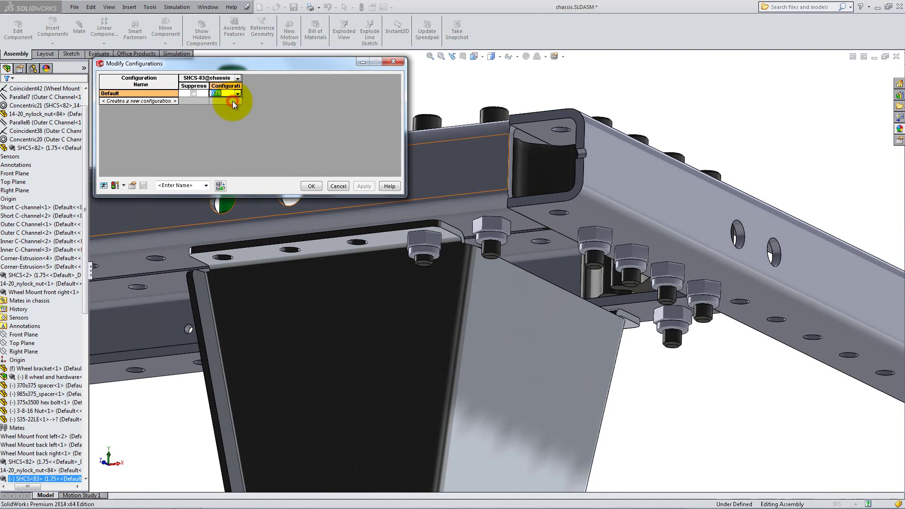
left_click(311, 187)
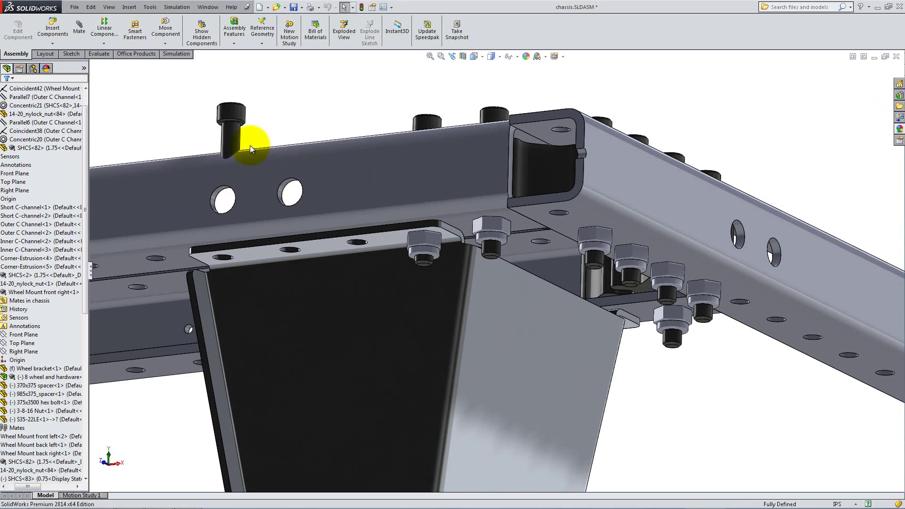
left_click_drag(236, 134, 245, 104)
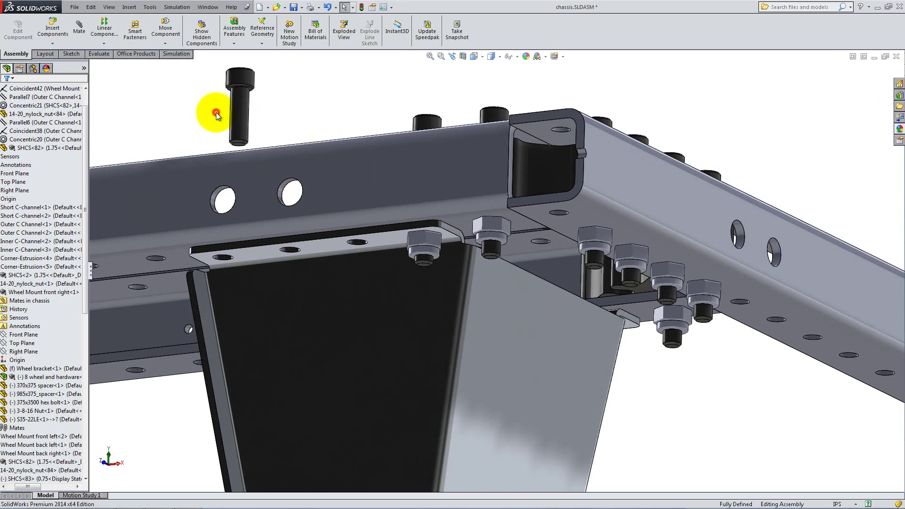
Mate the underside of the 0.75 screw's head coincident with the bracket flange's underside, flipping the alignment so the shank points up.
left_click(79, 40)
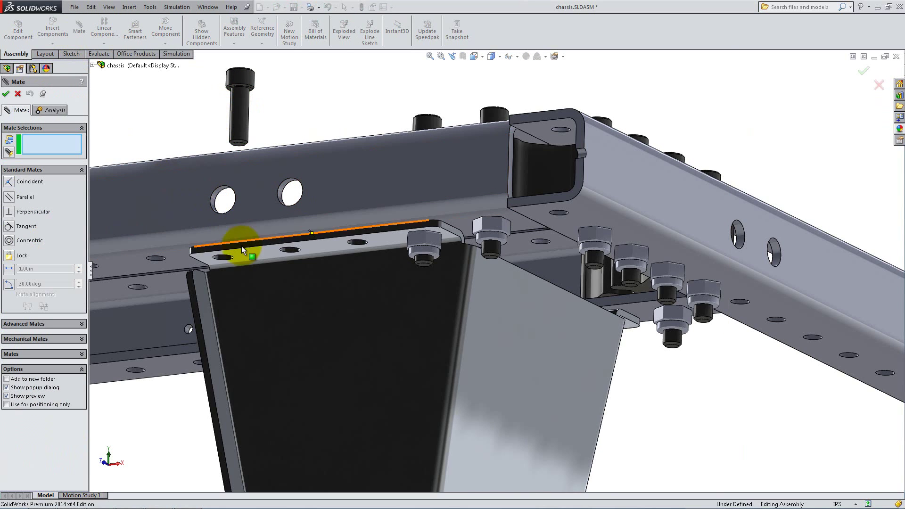
left_click(241, 245)
scroll(305, 116, "down", 5)
left_click(302, 110)
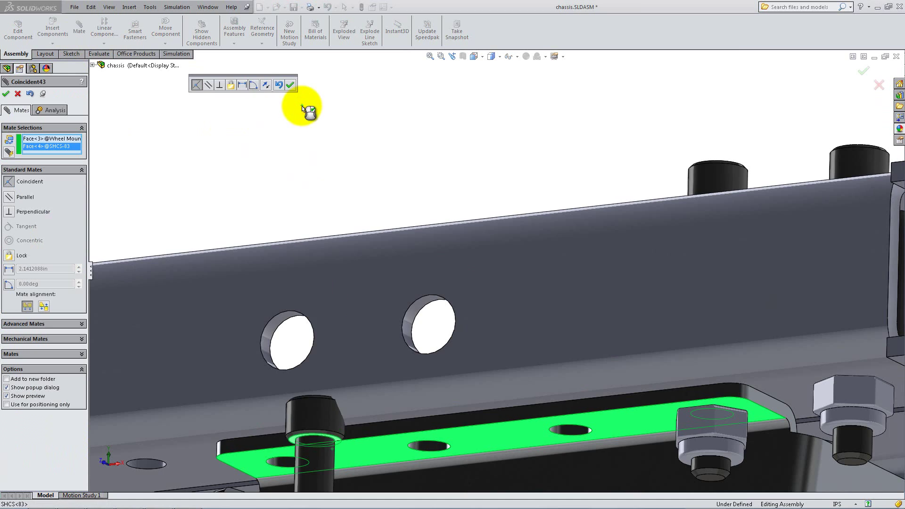
left_click(267, 87)
Mate the 0.75 screw concentric with the flange hole farthest from the corner and its hex socket face parallel to Outer C Channel<1>'s side face.
left_click(304, 338)
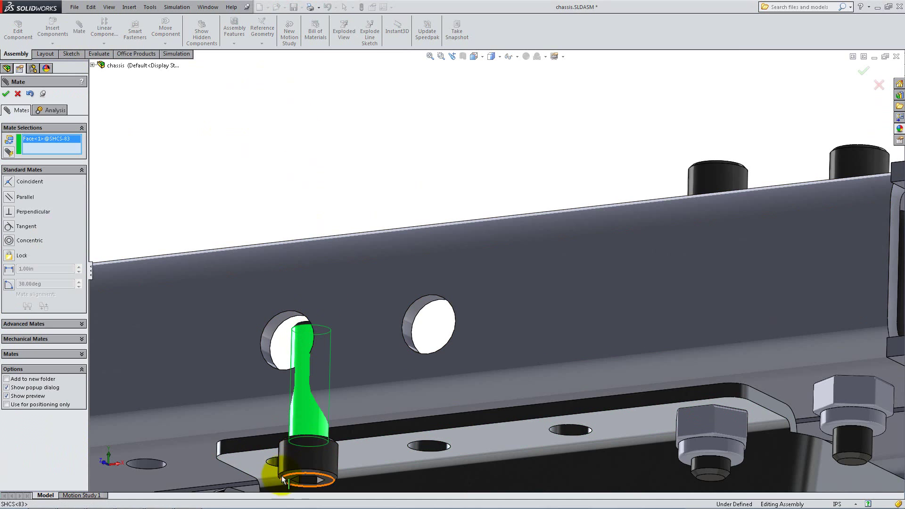
left_click(273, 462)
left_click(267, 470)
left_click(239, 378)
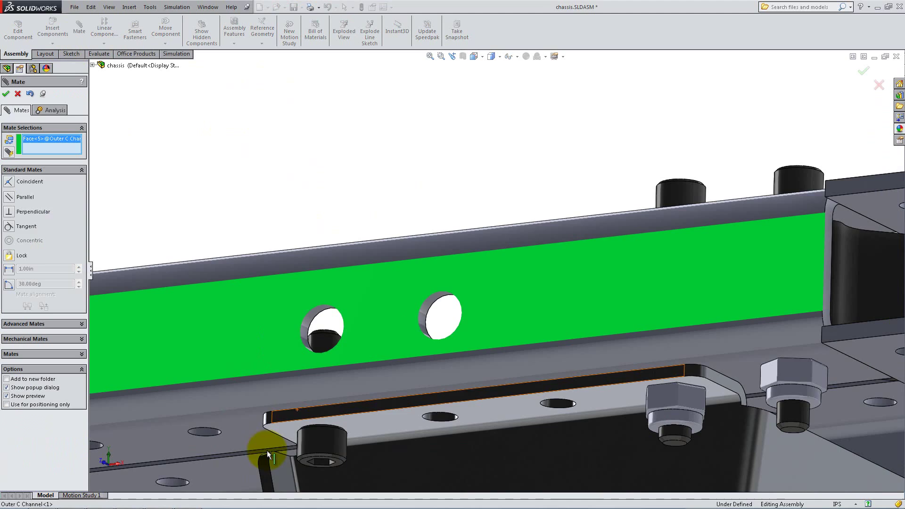
left_click(307, 479)
left_click(307, 470)
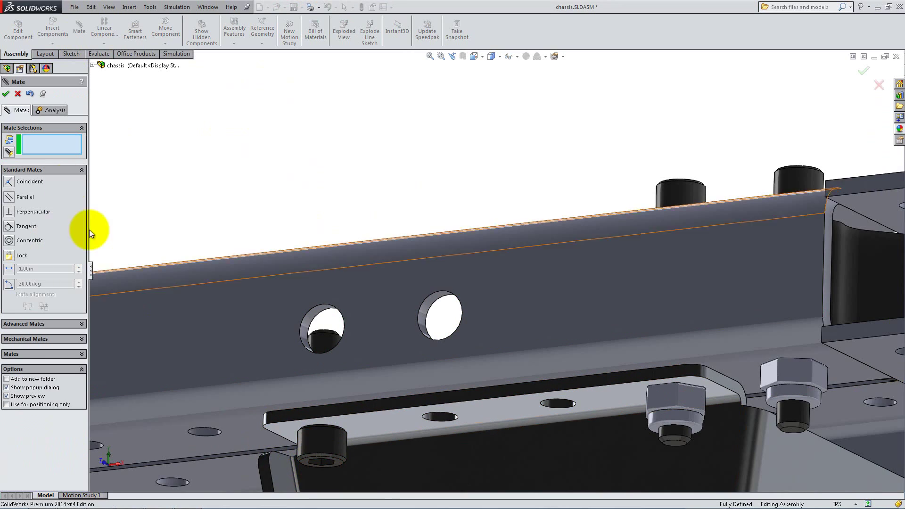
left_click(6, 93)
Make Outer C Channel<1> transparent to expose the screw end inside it.
middle_click_drag(425, 212, 491, 301)
left_click(488, 290)
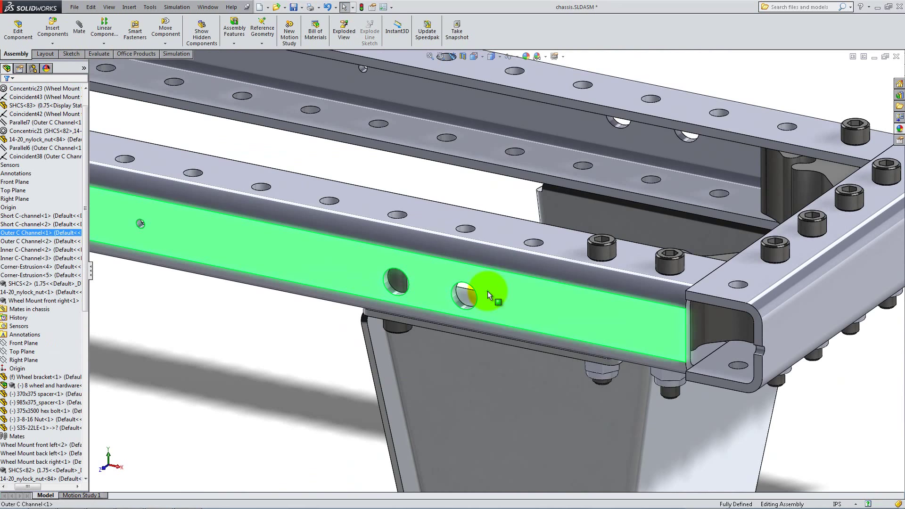
right_click(488, 290)
left_click(532, 231)
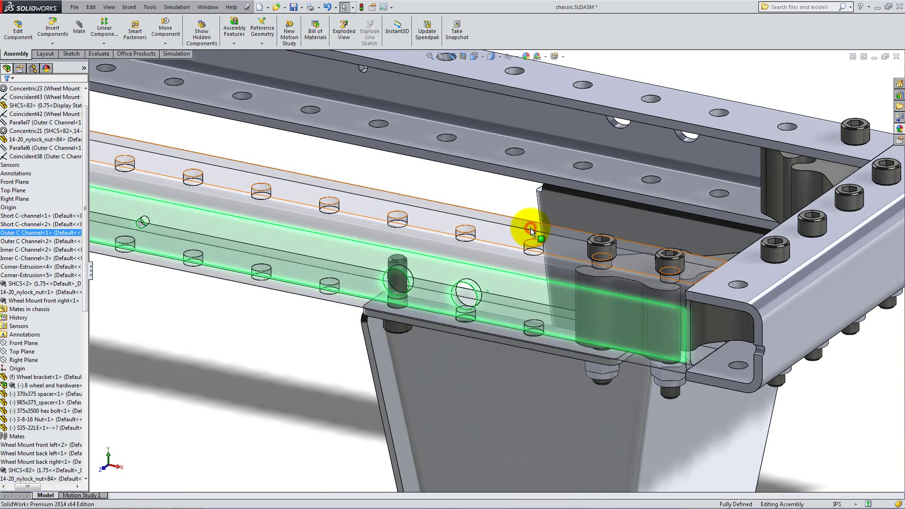
Copy the nylock nut and mate its top face coincident with the inner bottom face of Outer C Channel<1>, with the alignment flipped.
left_click_drag(595, 368, 293, 339)
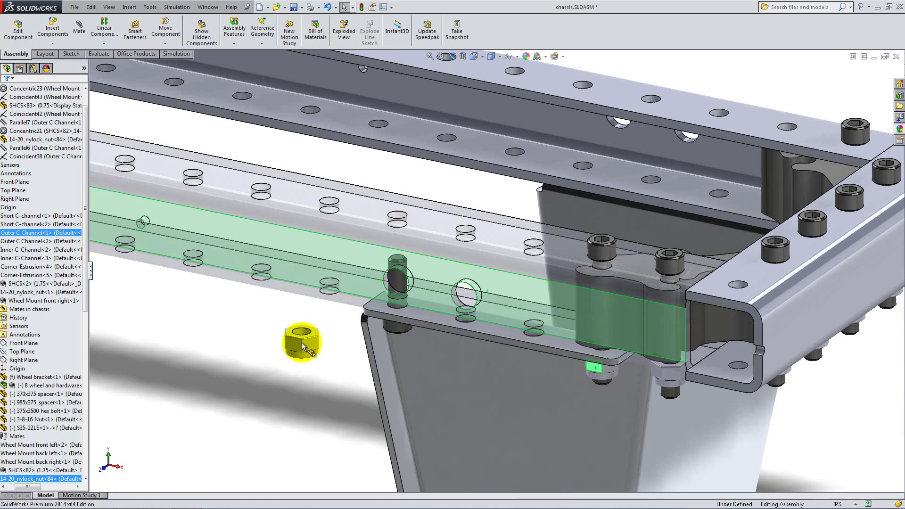
left_click(259, 329)
left_click(78, 27)
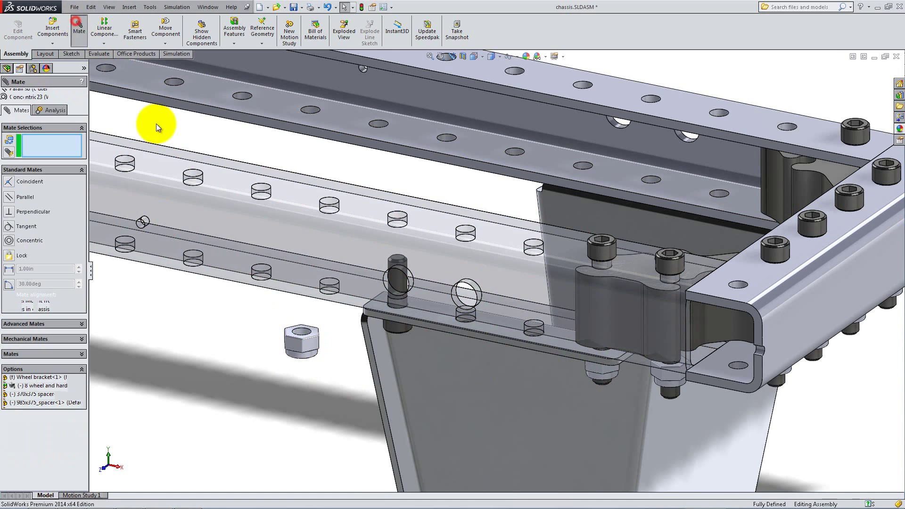
left_click(291, 334)
right_click(352, 285)
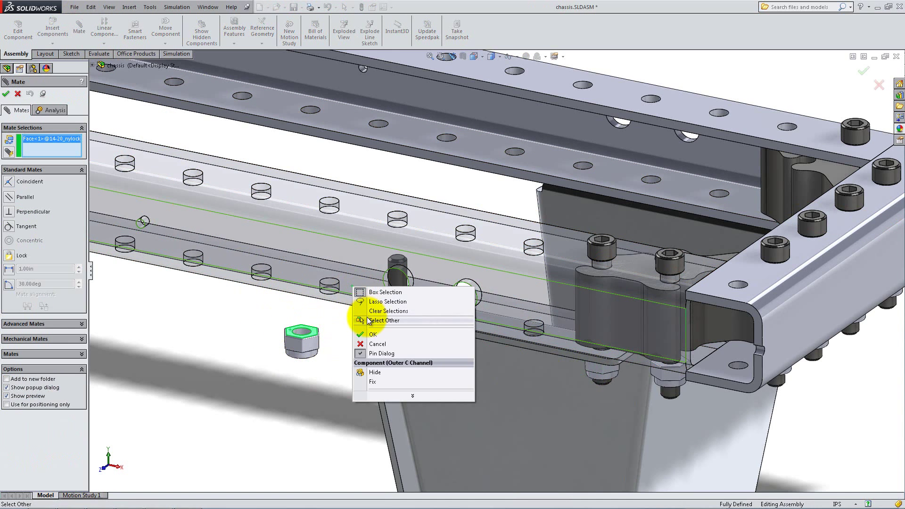
left_click(367, 315)
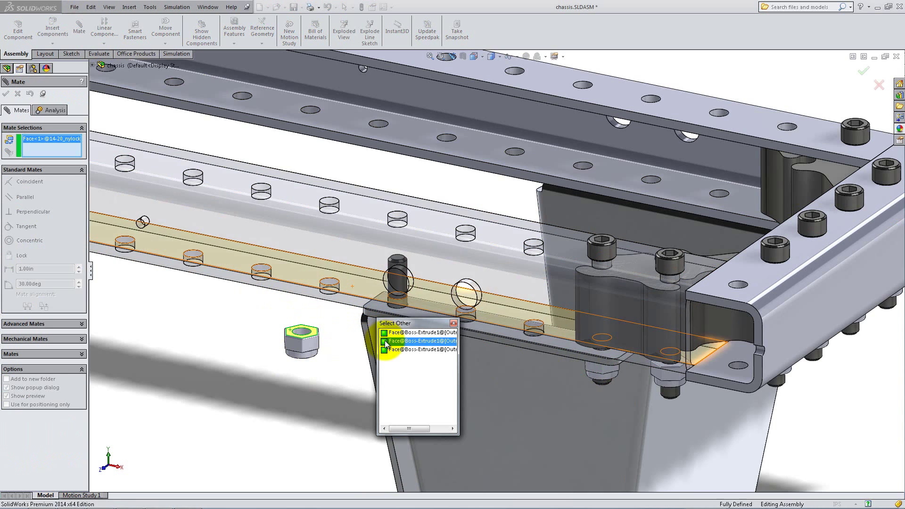
left_click(385, 340)
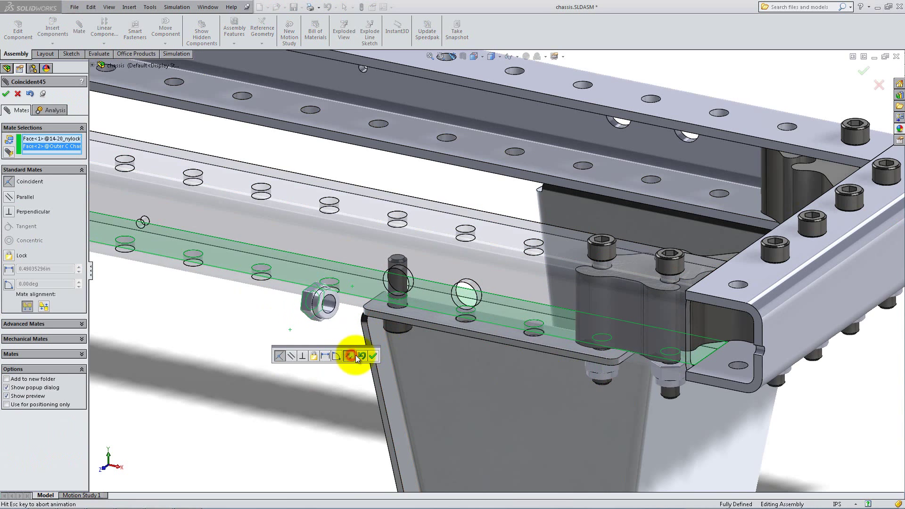
left_click(356, 355)
Mate the copied nut concentric with the 0.75 screw and one of its flats parallel to the side face of Outer C Channel<1>.
left_click(324, 292)
left_click(396, 274)
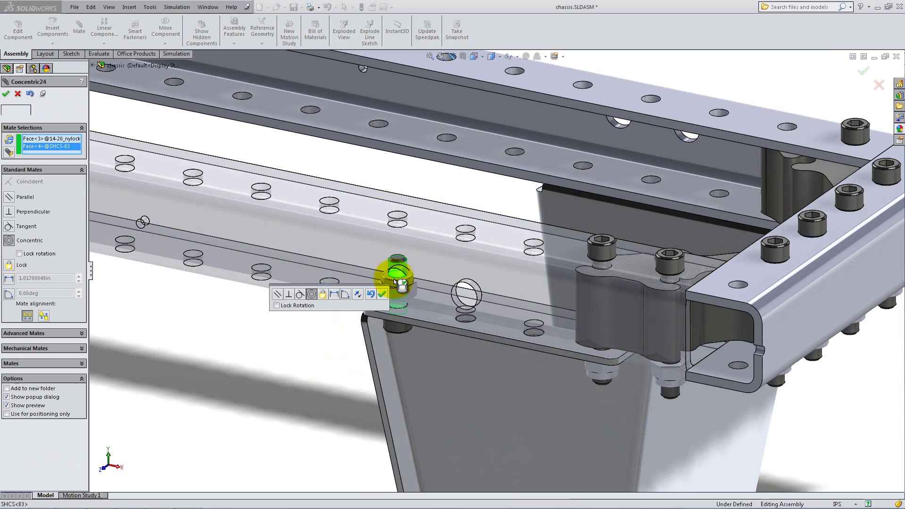
left_click(386, 297)
left_click(250, 218)
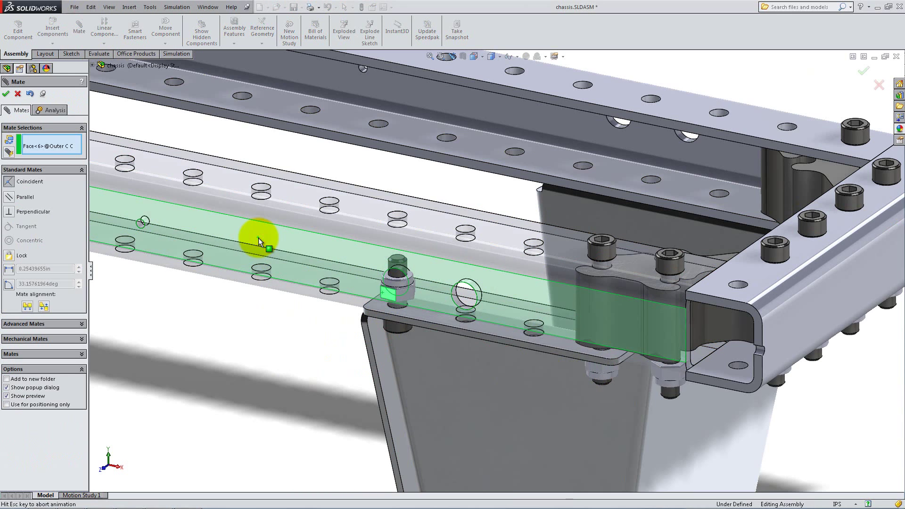
left_click(6, 94)
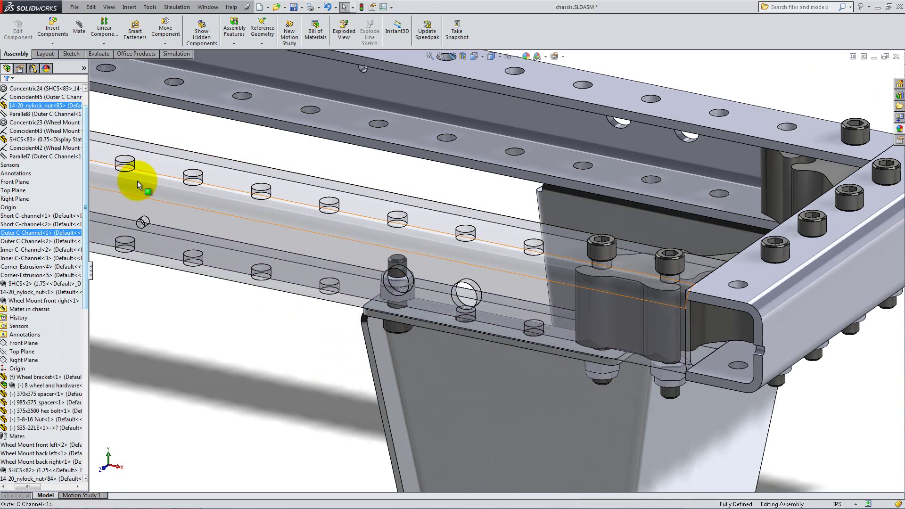
Make Outer C Channel<1> opaque again, show the whole chassis in isometric view and collapse the expanded feature tree.
right_click(137, 180)
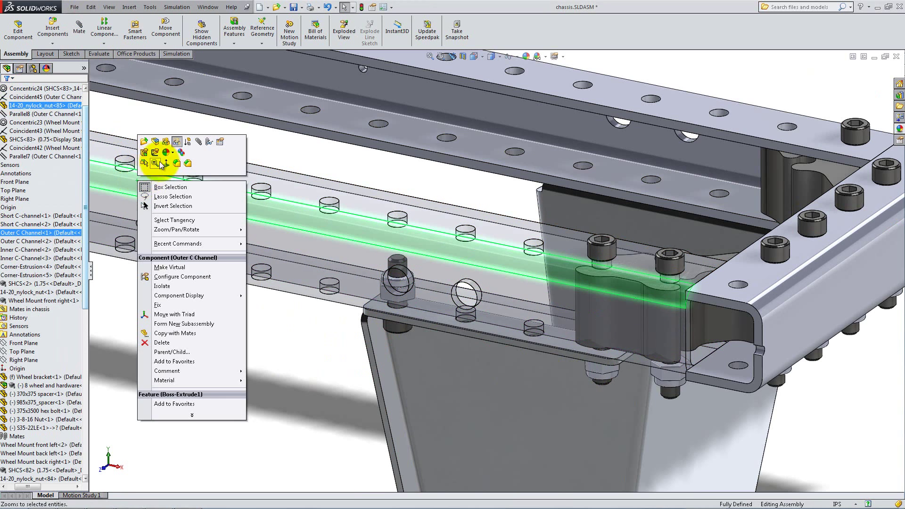
left_click(178, 142)
key("space")
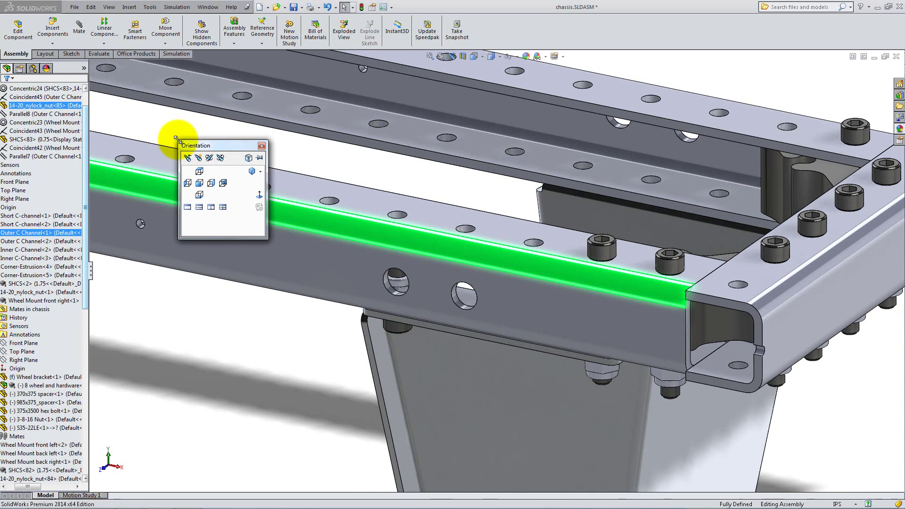
left_click(252, 172)
left_click(38, 479)
left_click(4, 487)
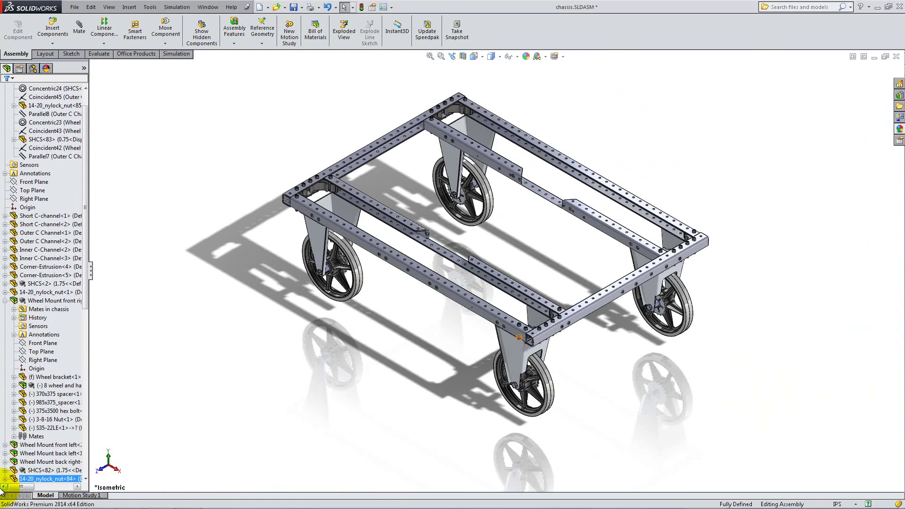
left_click(5, 301)
left_click(28, 97)
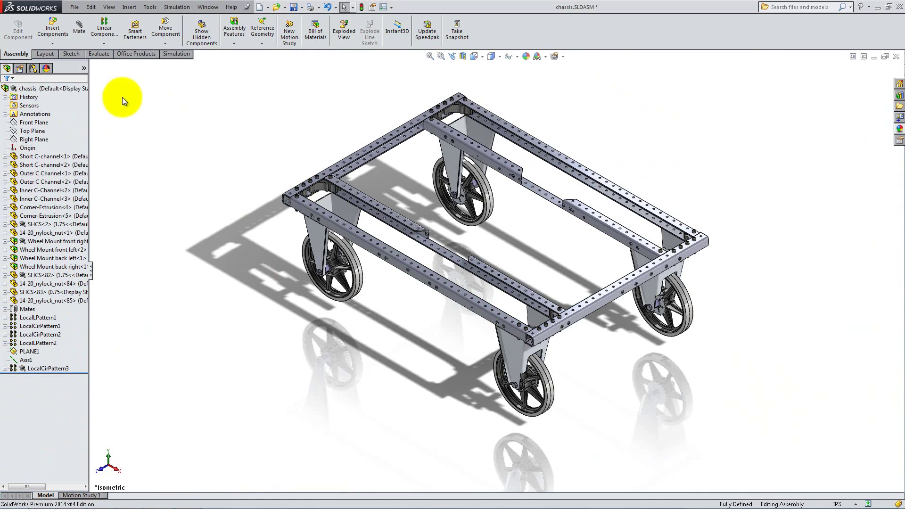
Set up a linear component pattern along Short C-channel<1>'s long top edge, containing SHCS<82>, SHCS<83>, 14-20_nylock_nut<84> and 14-20_nylock_nut<85>.
left_click(108, 31)
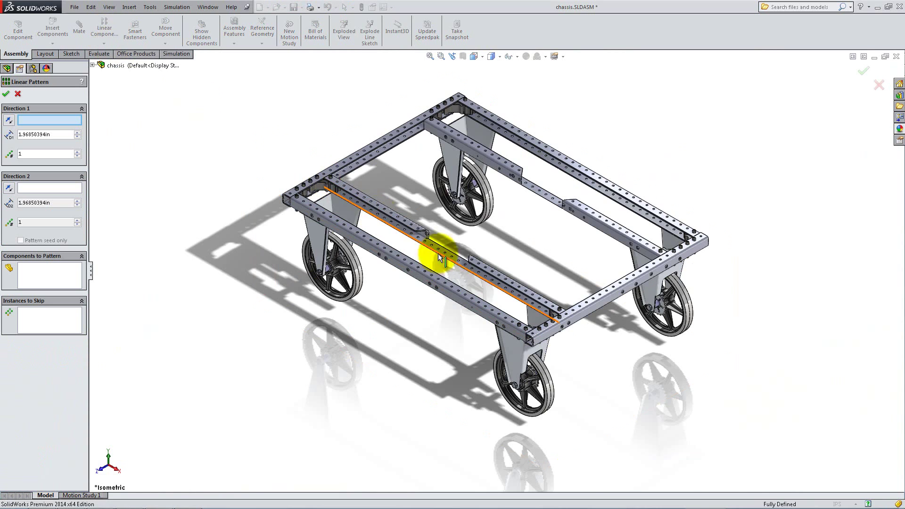
scroll(525, 314, "down", 3)
scroll(520, 315, "down", 2)
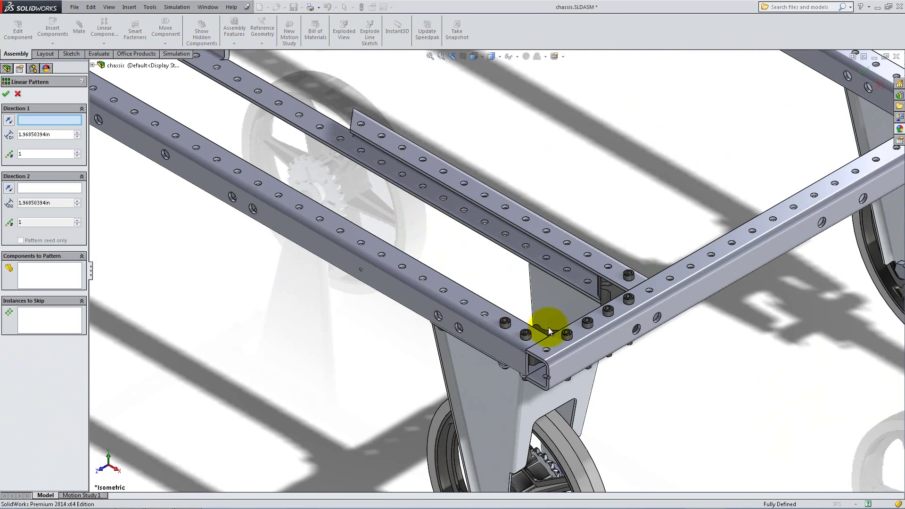
left_click(555, 333)
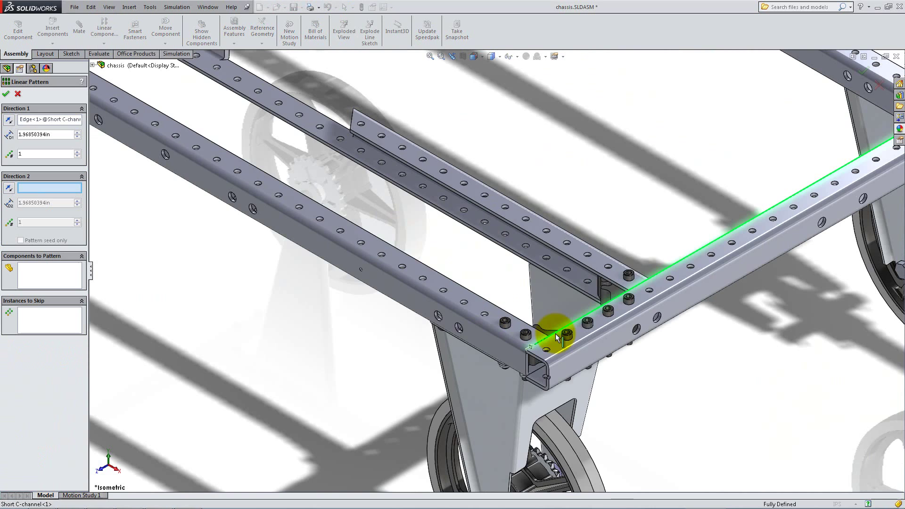
left_click(51, 274)
left_click(505, 322)
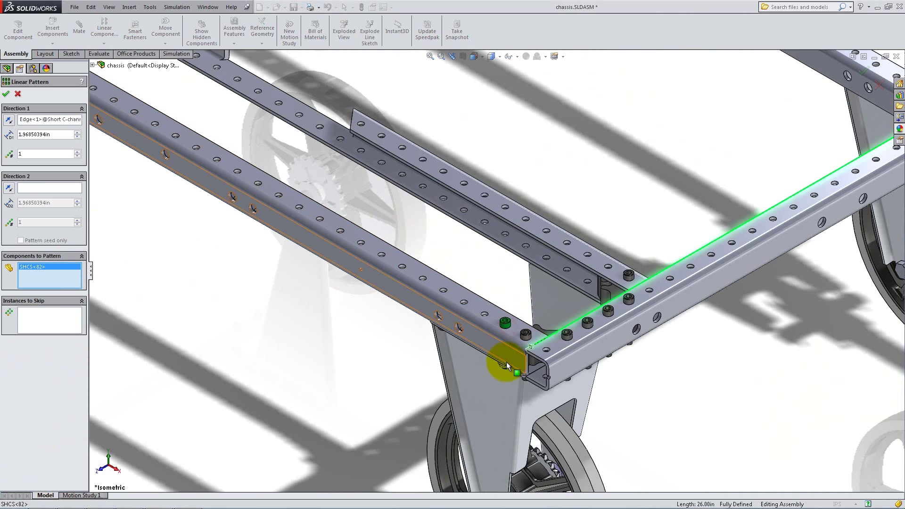
left_click(504, 368)
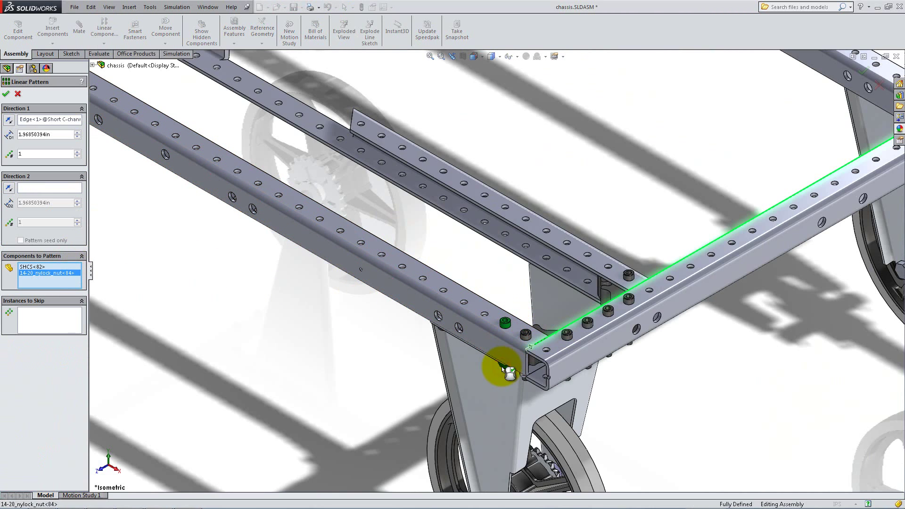
left_click(93, 65)
left_click(125, 269)
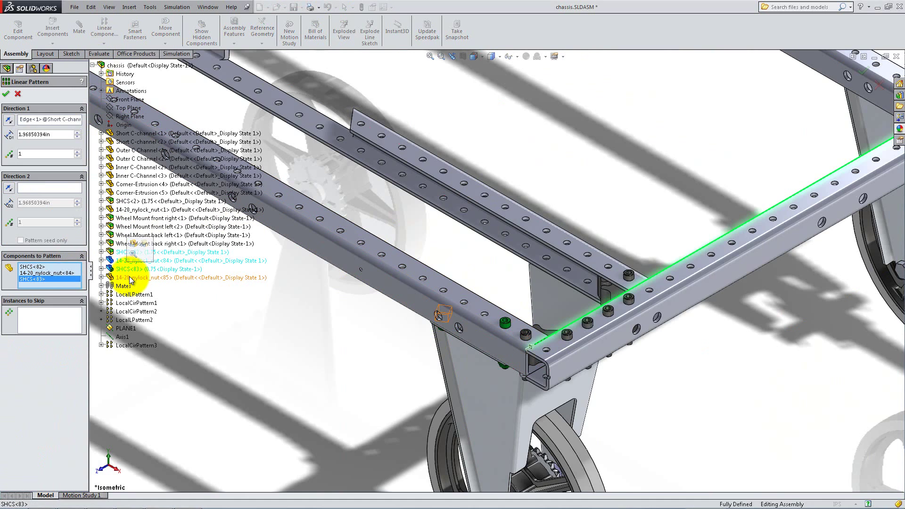
left_click(130, 278)
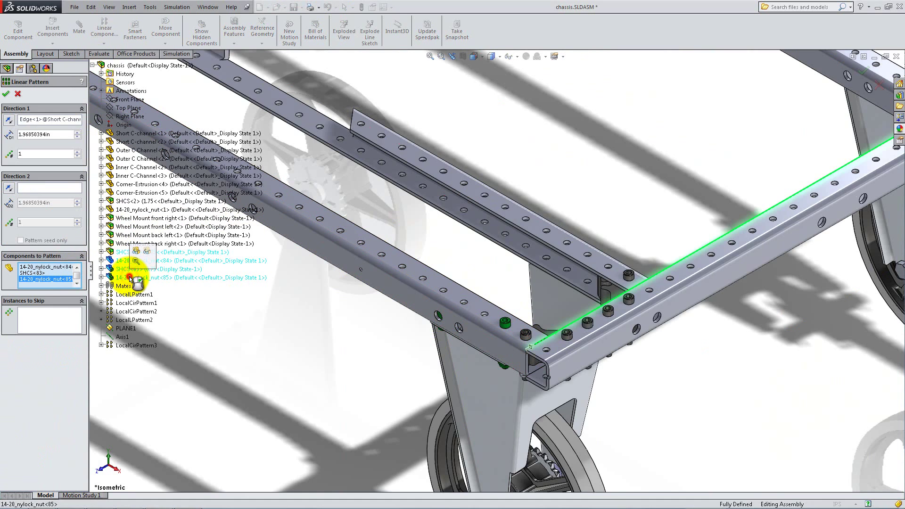
Set the fastener pattern's spacing to 5 in with 2 instances and create it.
left_click(52, 135)
type("5")
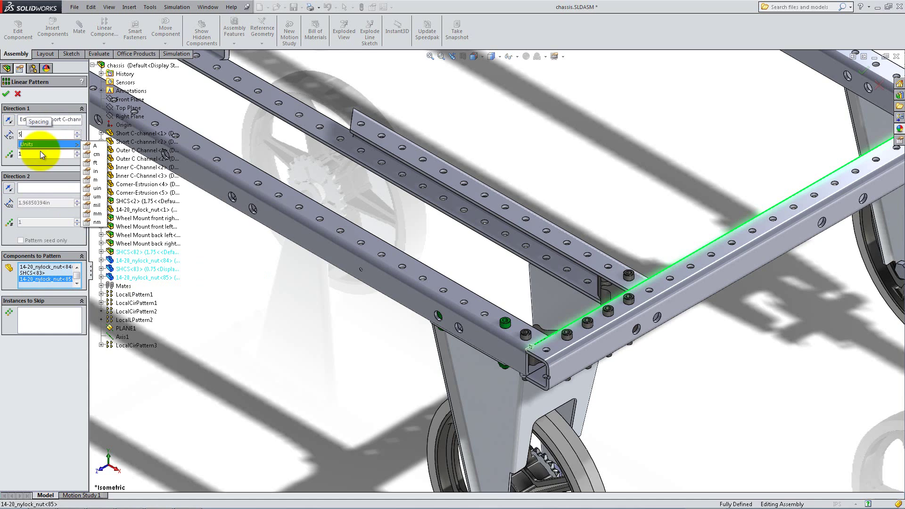
left_click(32, 154)
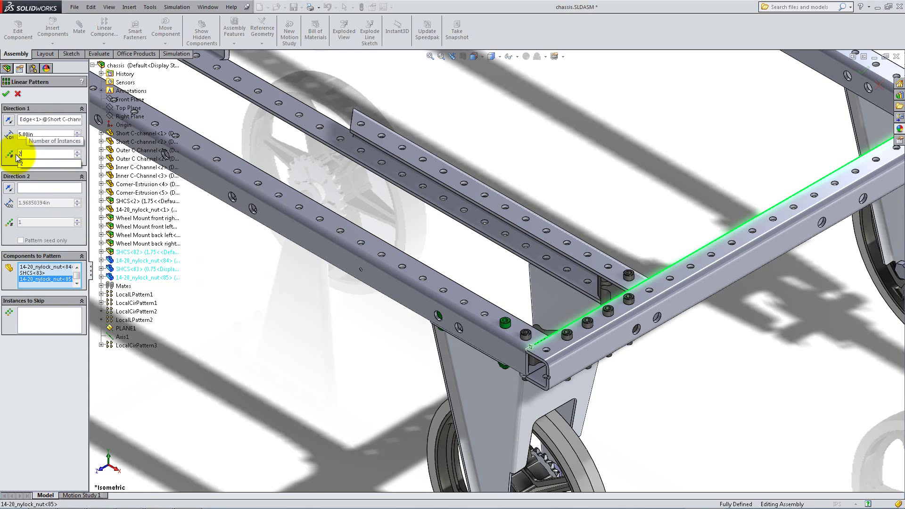
type("2")
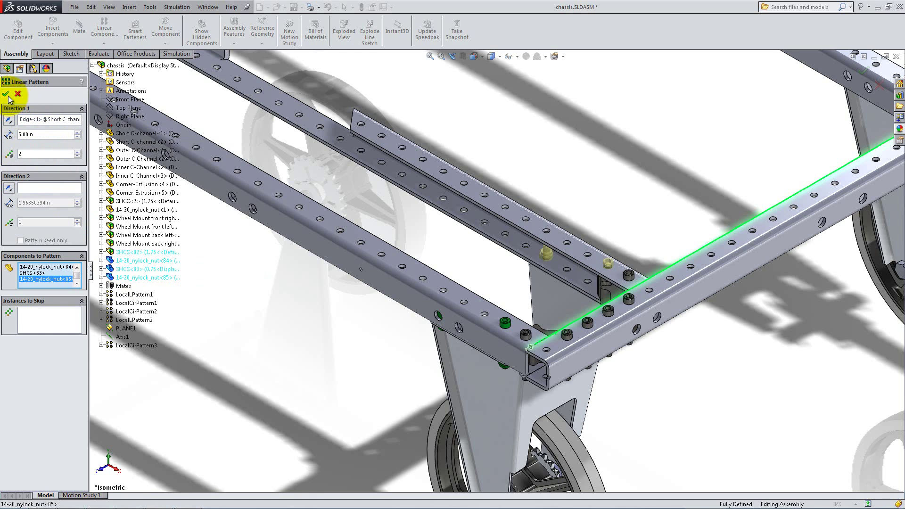
left_click(7, 94)
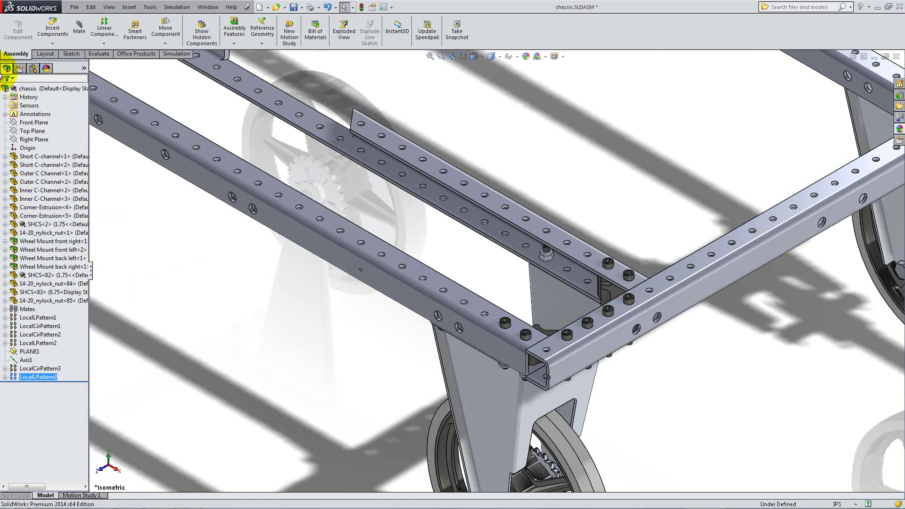
Mirror the original and patterned wheel mount screws and nylock nuts about the assembly's Right Plane.
left_click(128, 7)
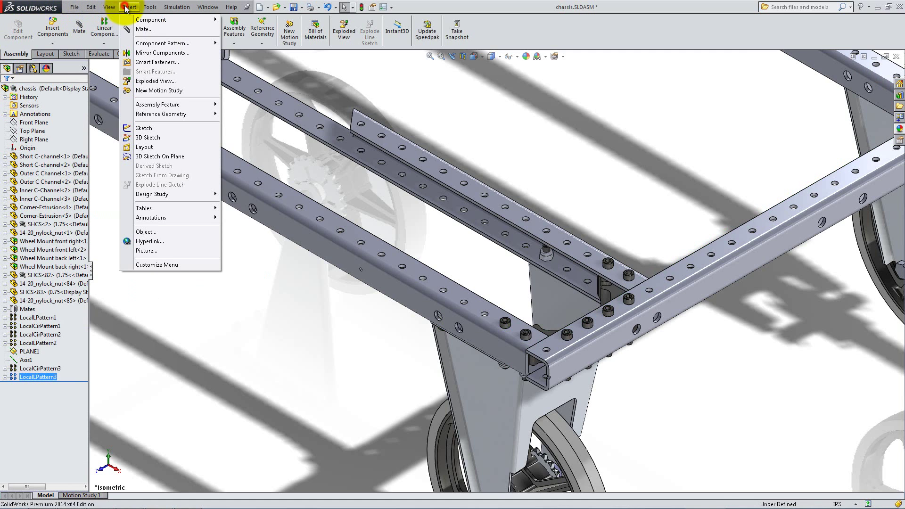
left_click(139, 52)
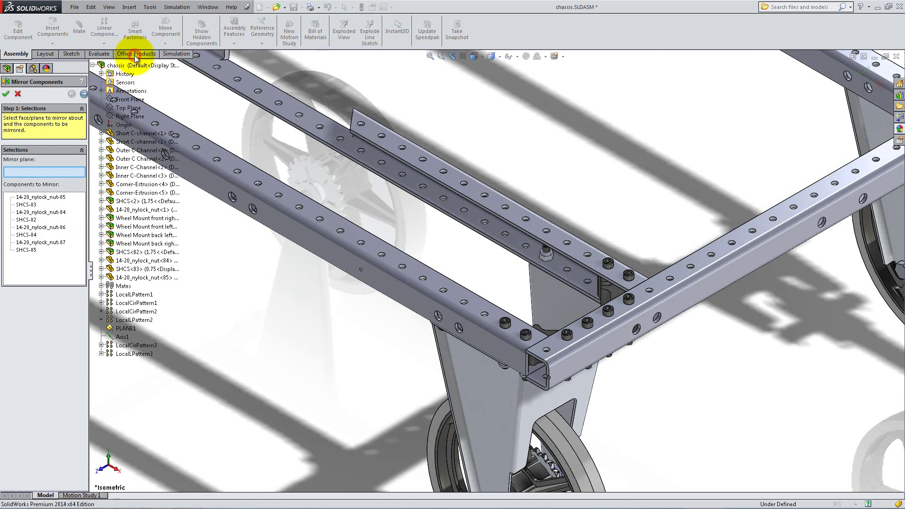
left_click(119, 117)
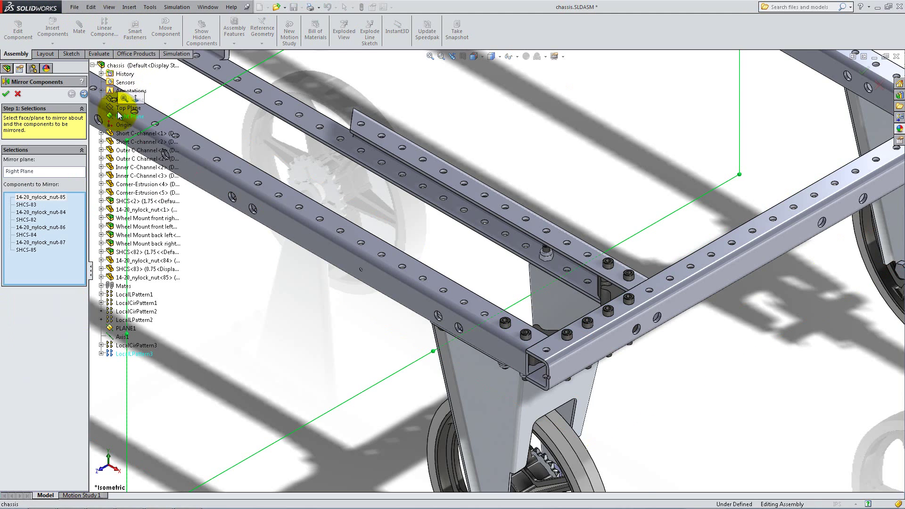
left_click(5, 95)
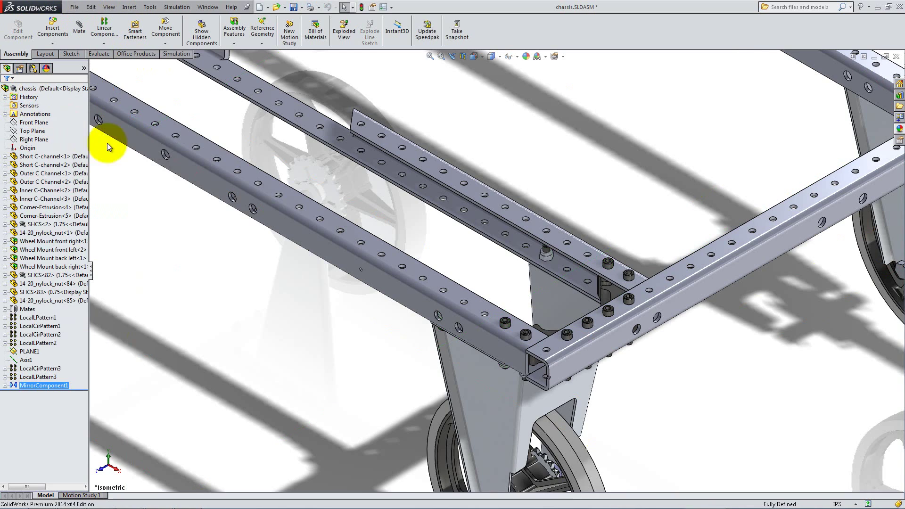
Mirror the original, patterned and previously mirrored wheel mount screws and nylock nuts about PLANE1.
scroll(173, 166, "up", 5)
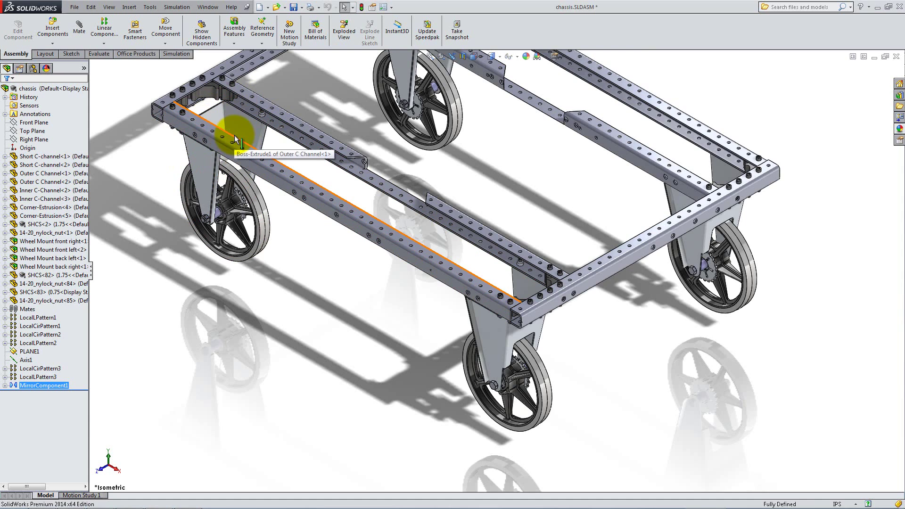
left_click(130, 7)
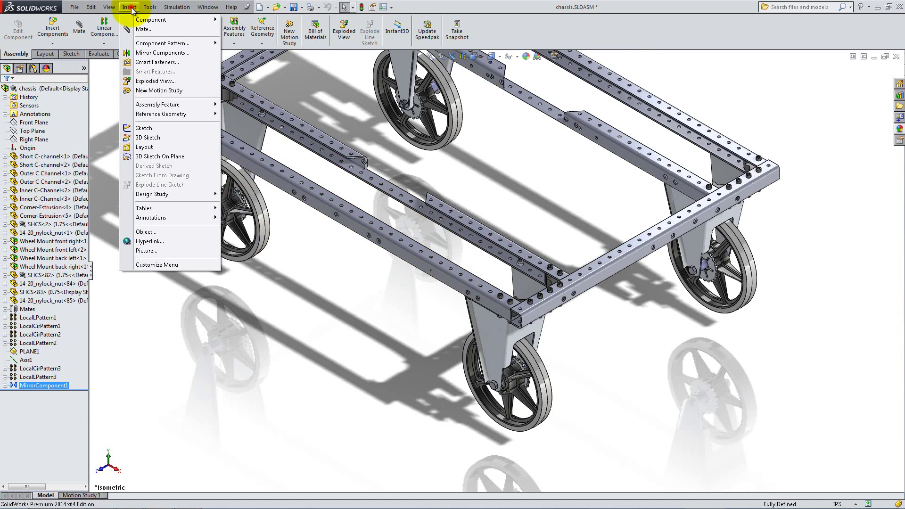
left_click(138, 52)
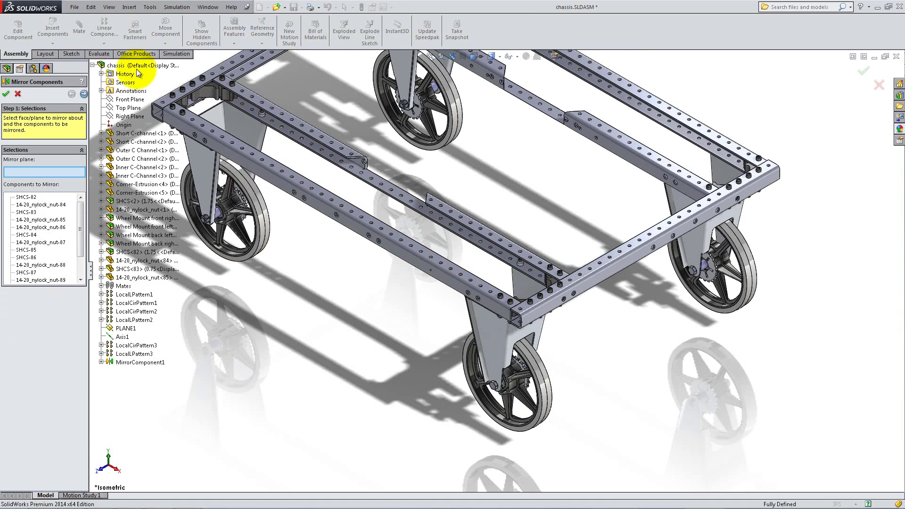
left_click(122, 330)
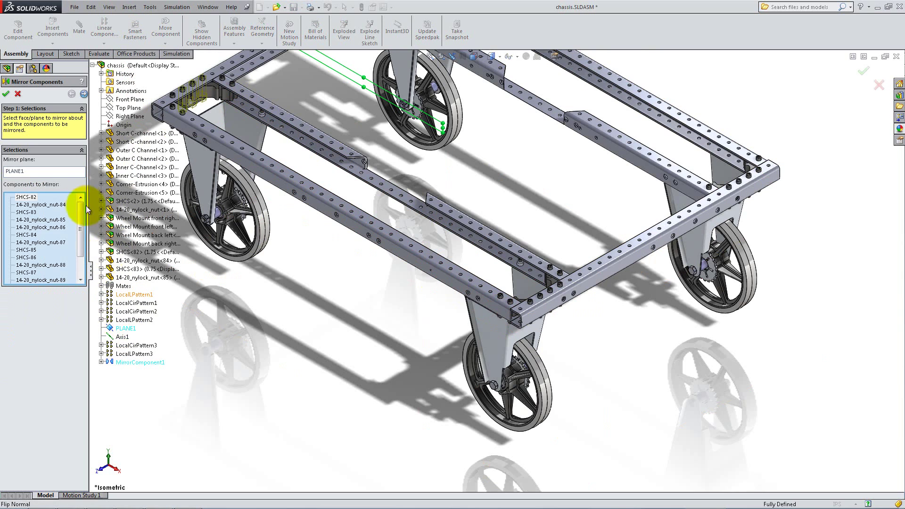
left_click(5, 91)
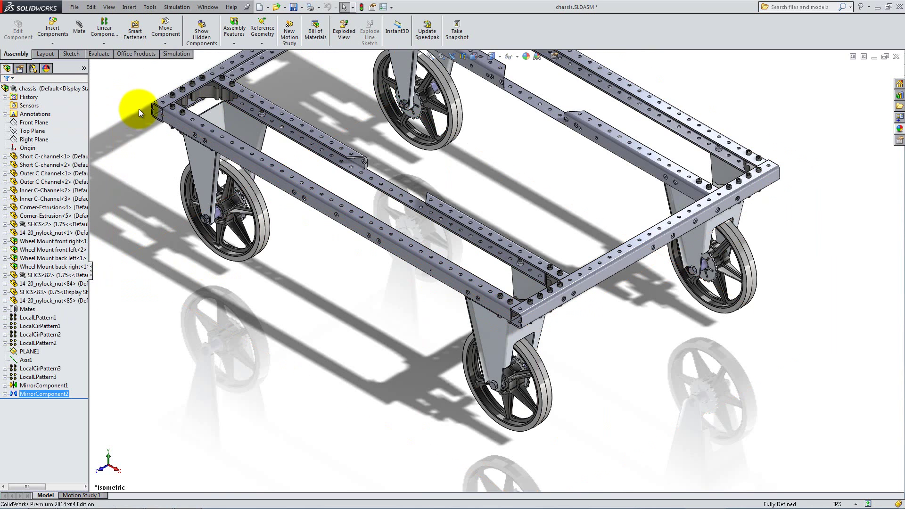